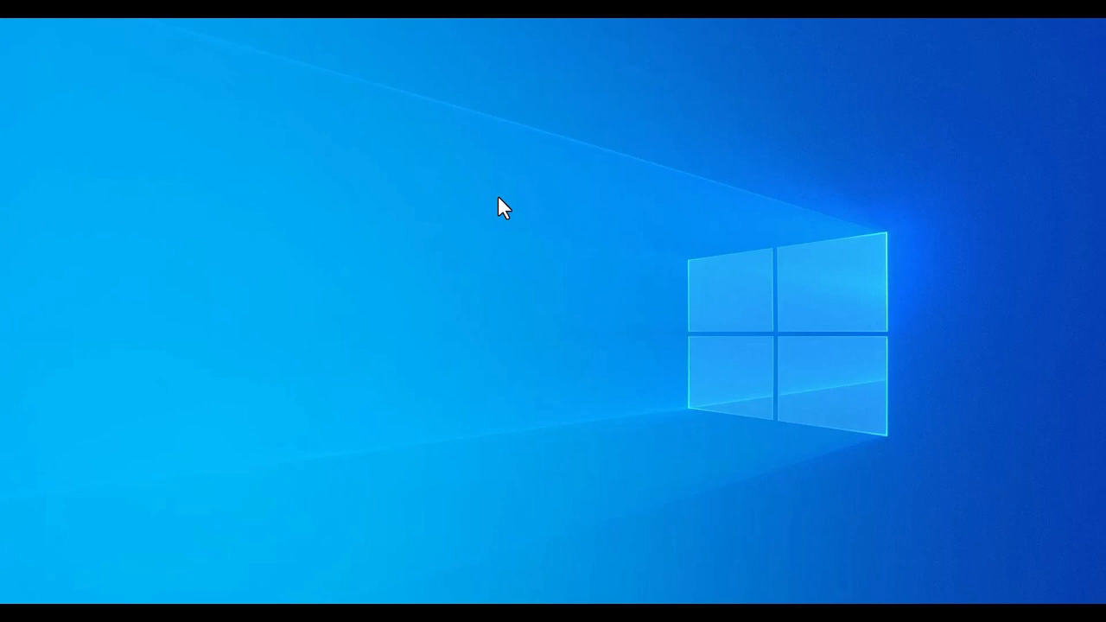
# - Switch to Cleanup.pictures, upload mug-g22d5470de_1920.jpg from the Downloads folder and continue with the SD version
pyautogui.moveTo(155, 616)
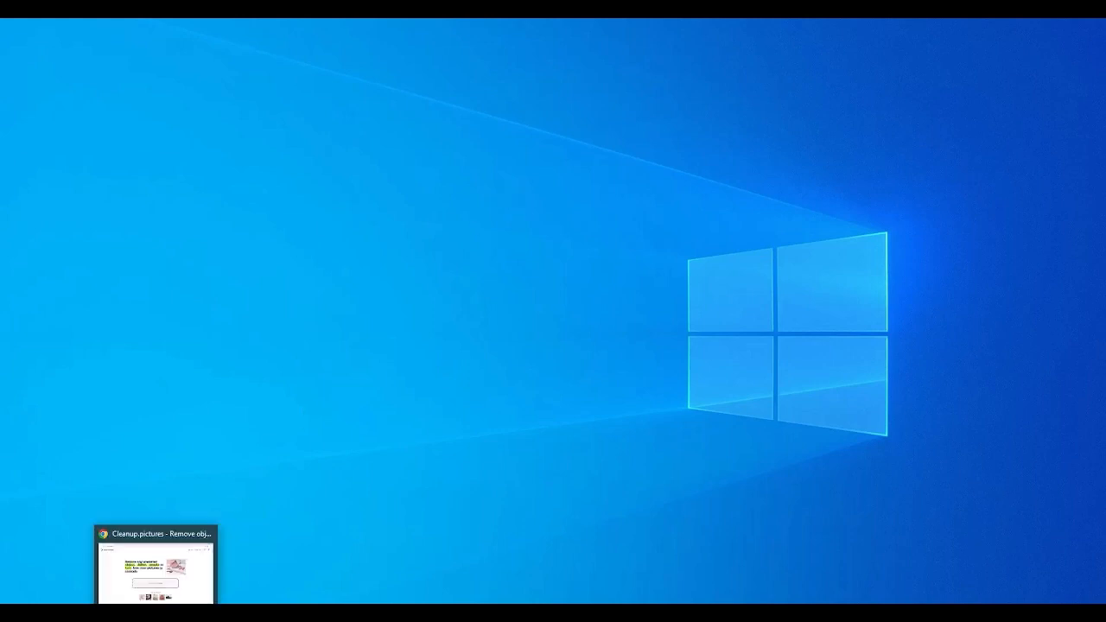
pyautogui.click(155, 563)
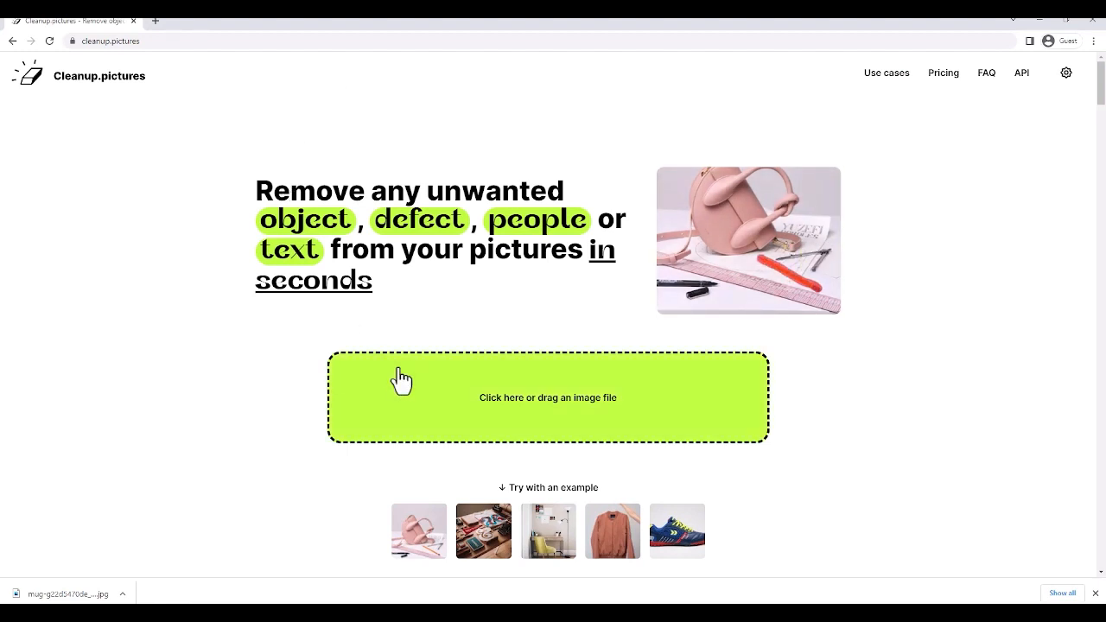
pyautogui.moveTo(77, 615)
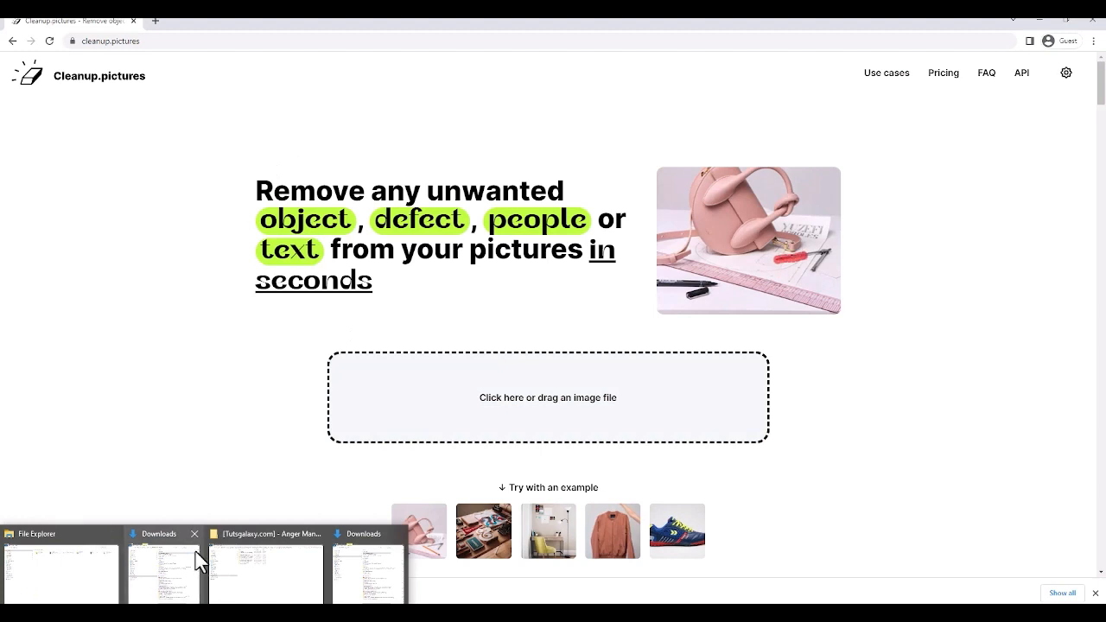
pyautogui.click(383, 365)
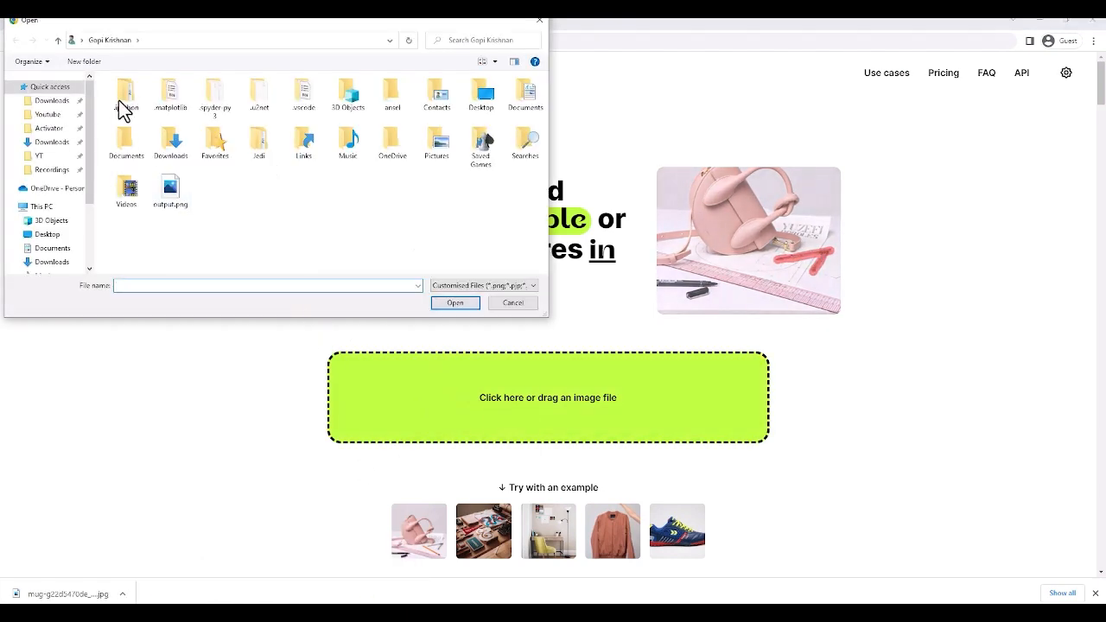
pyautogui.click(51, 142)
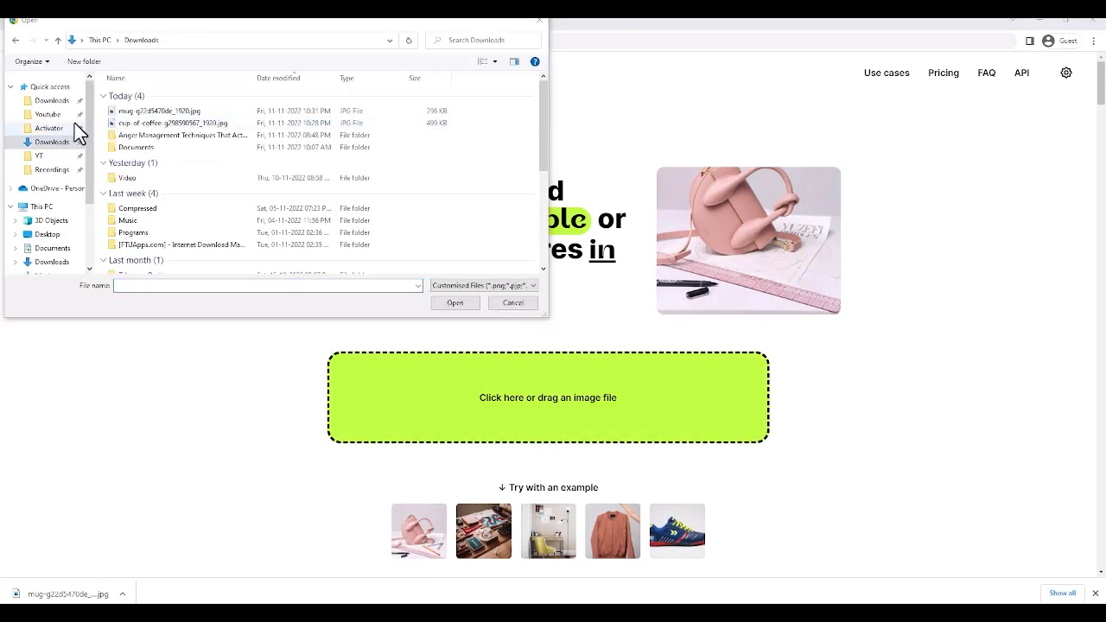
pyautogui.doubleClick(173, 113)
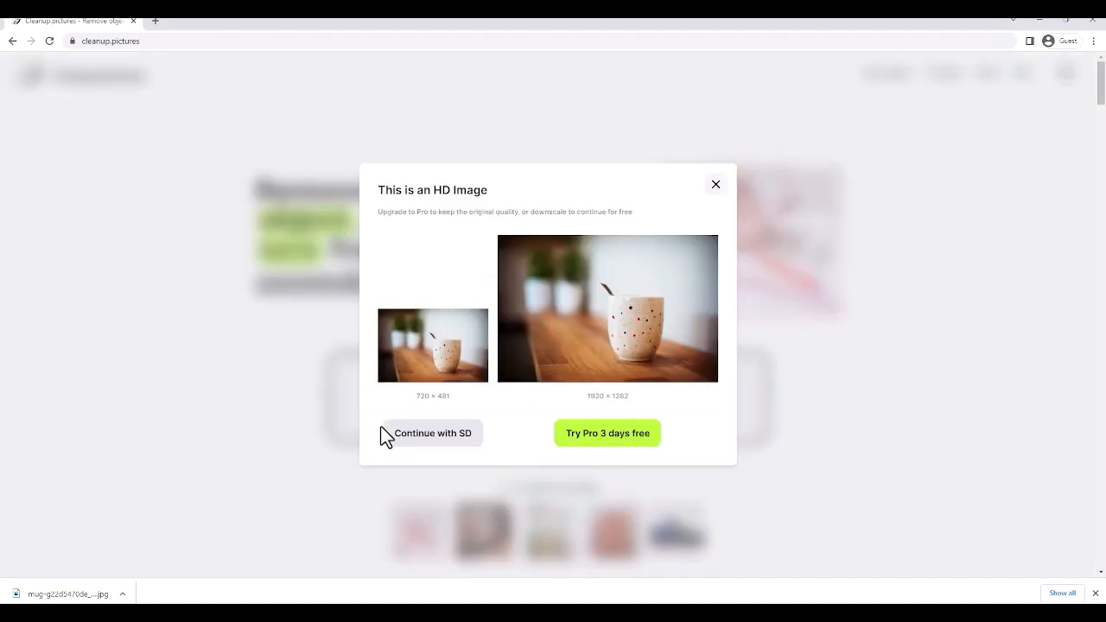
pyautogui.click(442, 441)
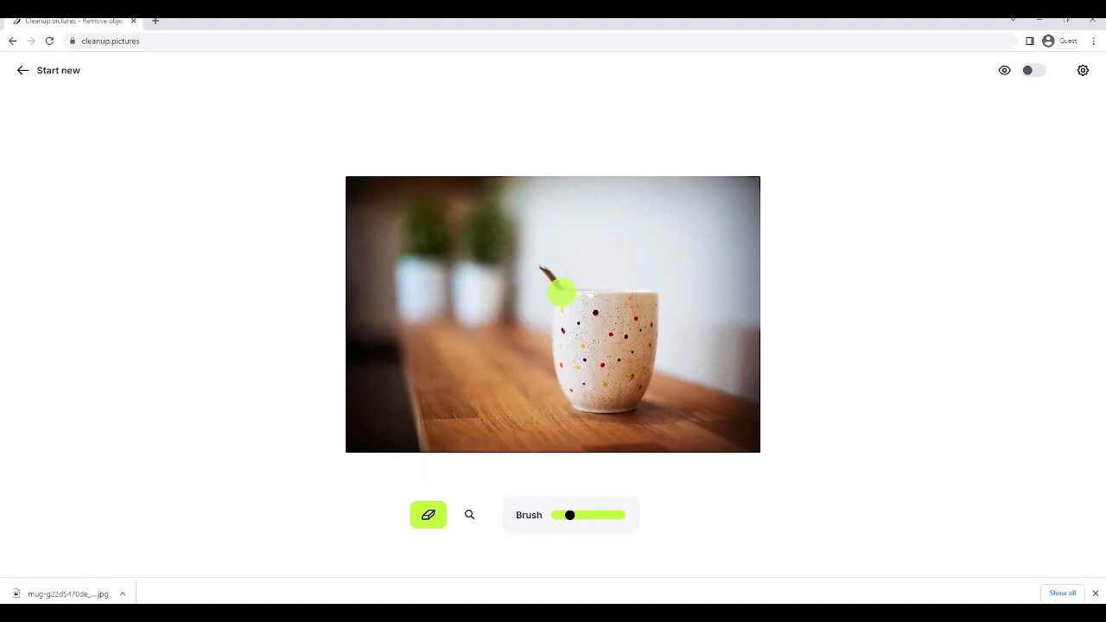
# - Erase the spoon handle sticking out of the mug and download the cleaned image
pyautogui.moveTo(549, 272); pyautogui.dragTo(547, 270)
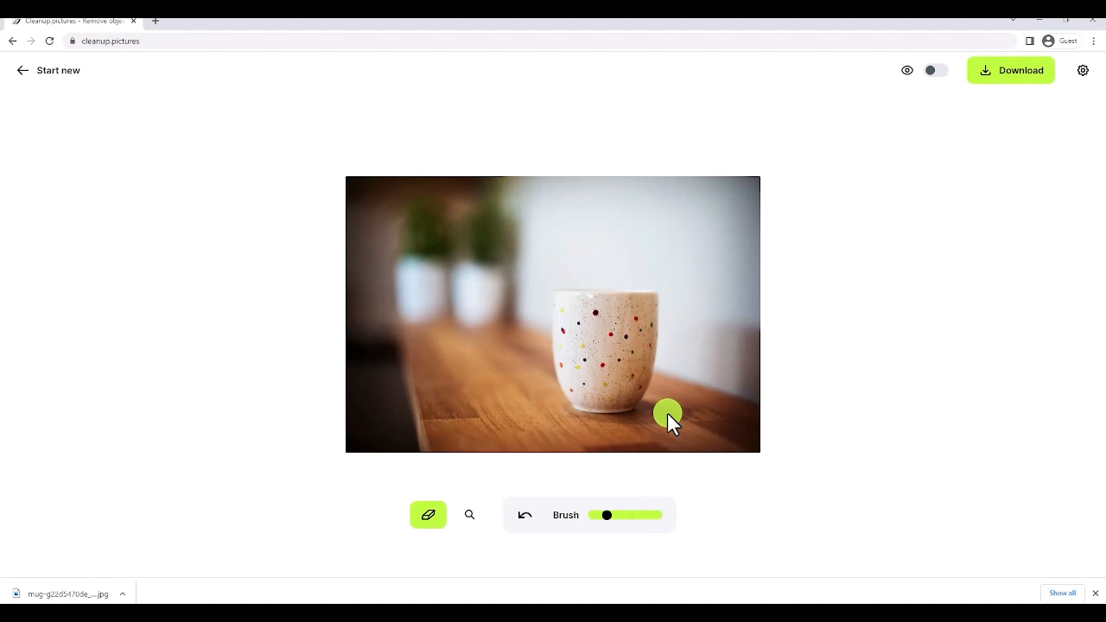
pyautogui.click(997, 74)
# - Open the downloaded image and compare it with the original mug photo
pyautogui.click(37, 596)
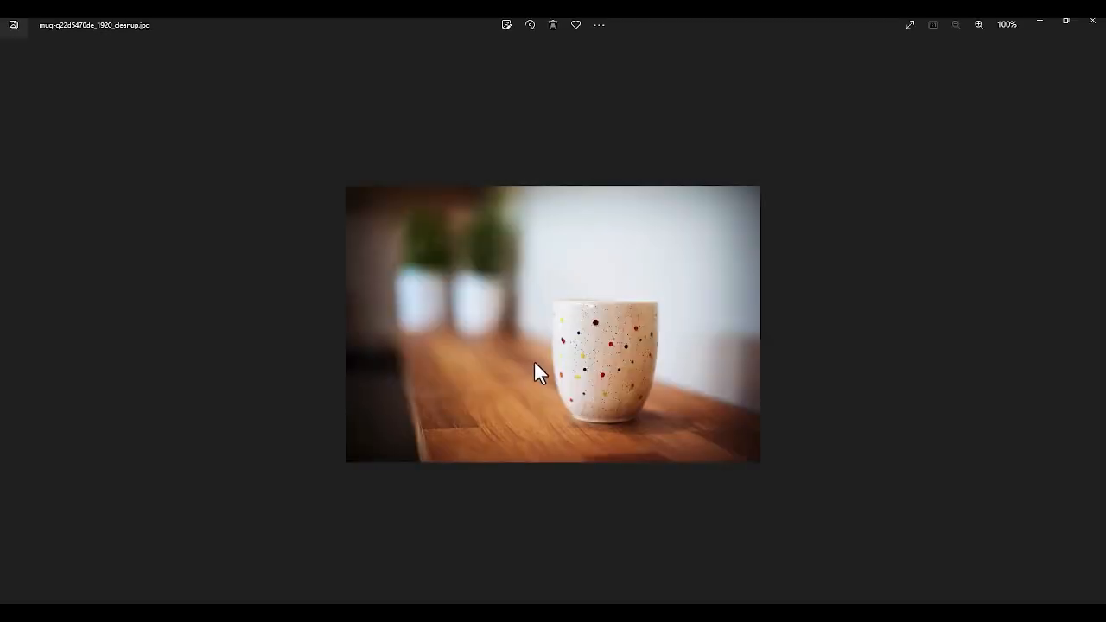
pyautogui.press('Left')
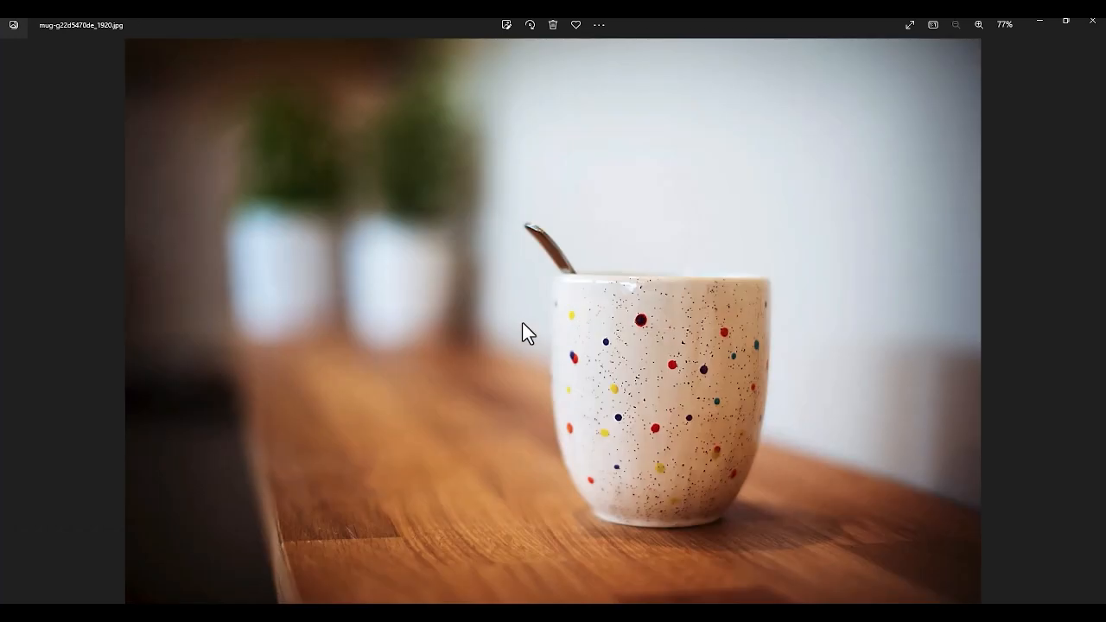
pyautogui.hotkey('alt', 'Tab')
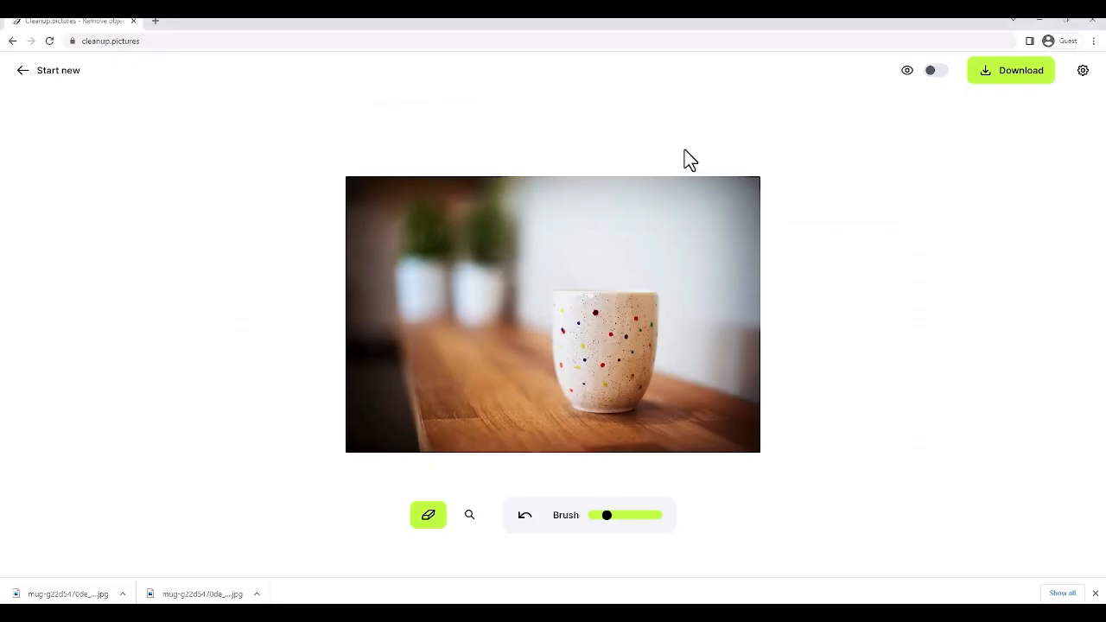
pyautogui.hotkey('alt', 'Tab')
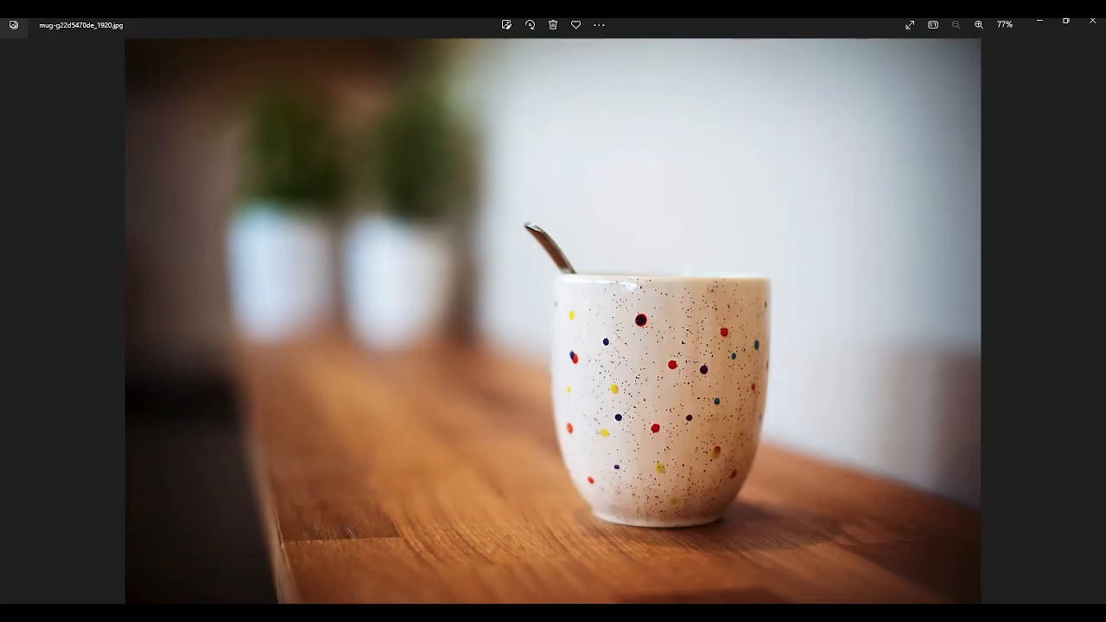
pyautogui.hotkey('alt', 'Tab')
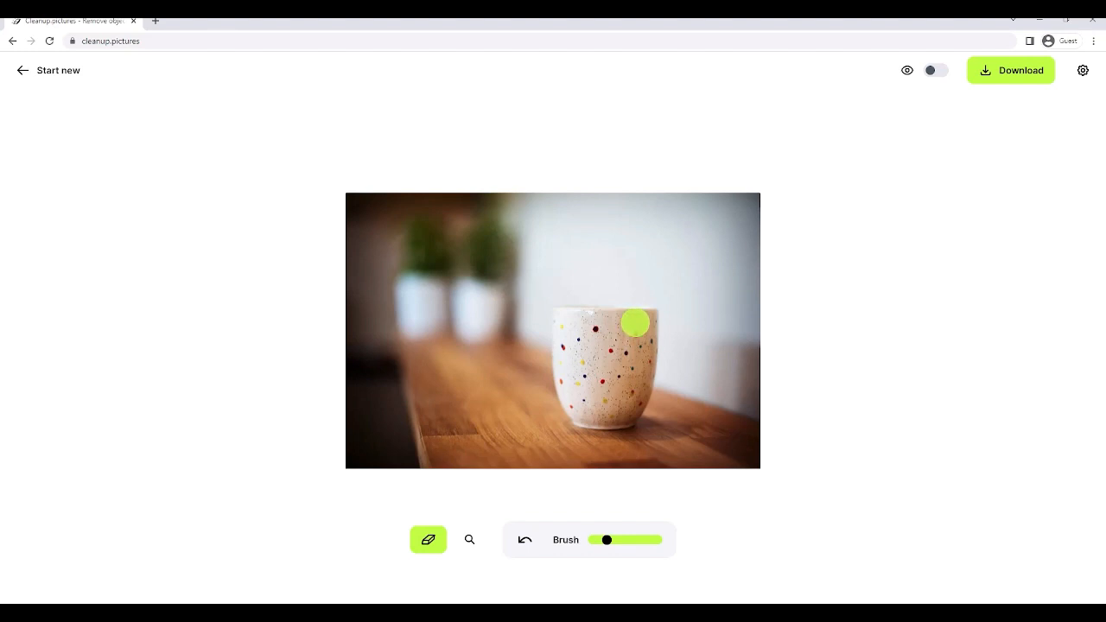
pyautogui.hotkey('alt', 'Tab')
pyautogui.hotkey('alt', 'Tab')
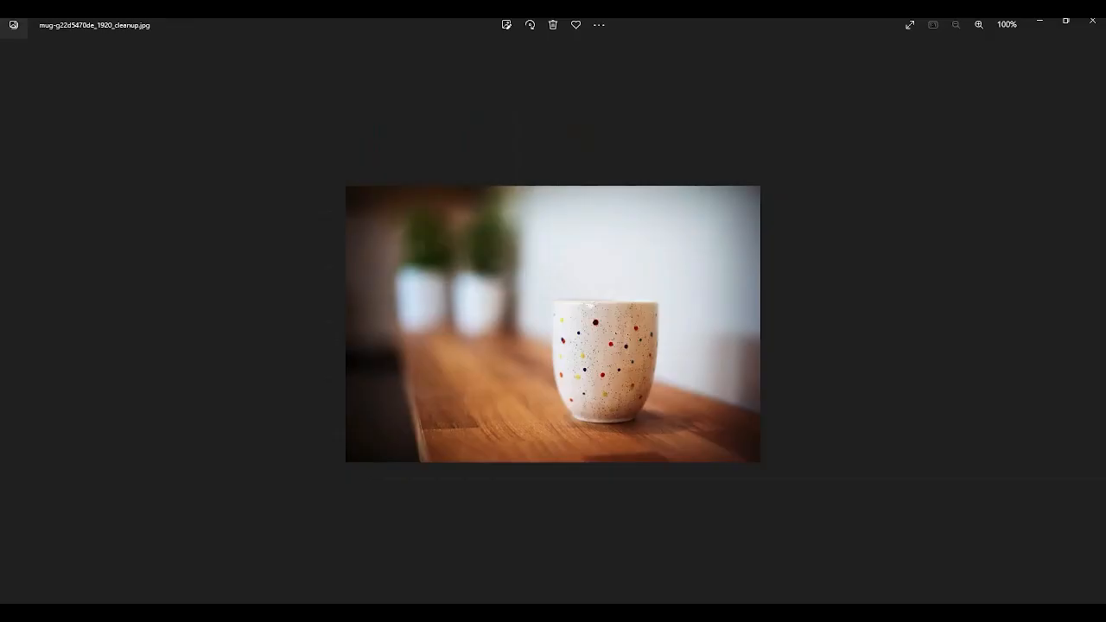
pyautogui.hotkey('alt', 'Tab')
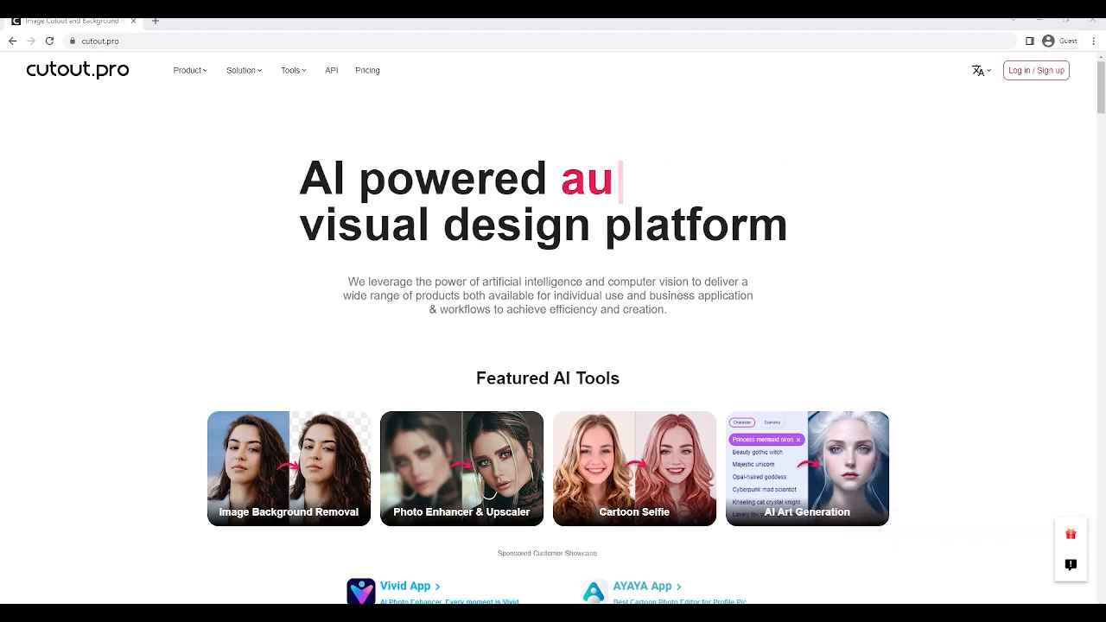
# - Open the Passport Photo Maker on cutout.pro and upload the portrait photo of the man
pyautogui.moveTo(200, 84)
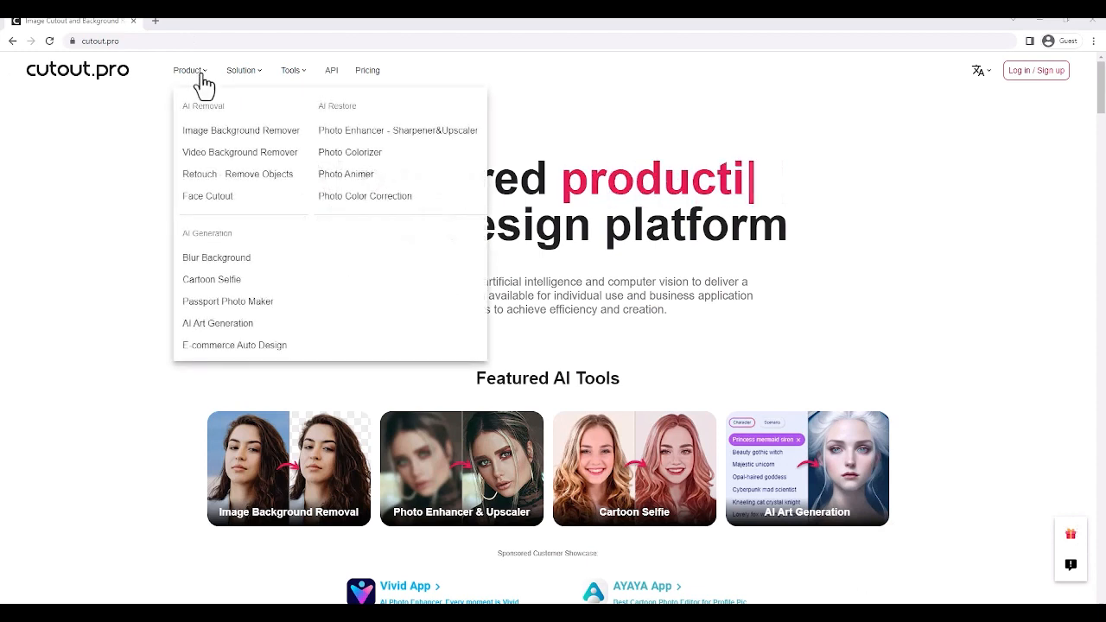
pyautogui.click(237, 304)
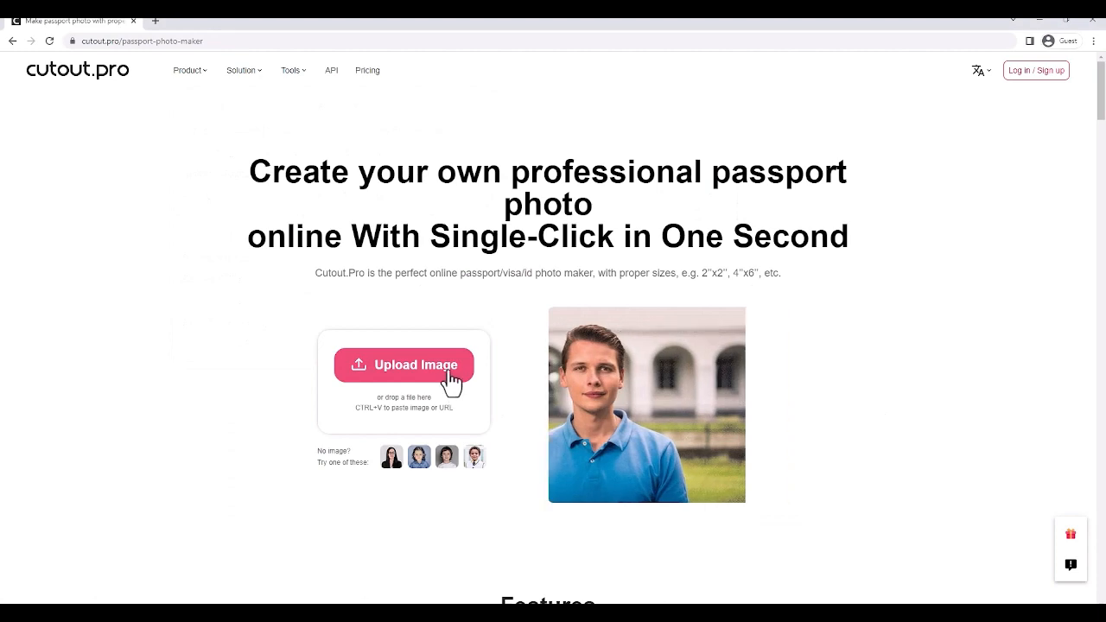
pyautogui.click(452, 383)
pyautogui.doubleClick(200, 109)
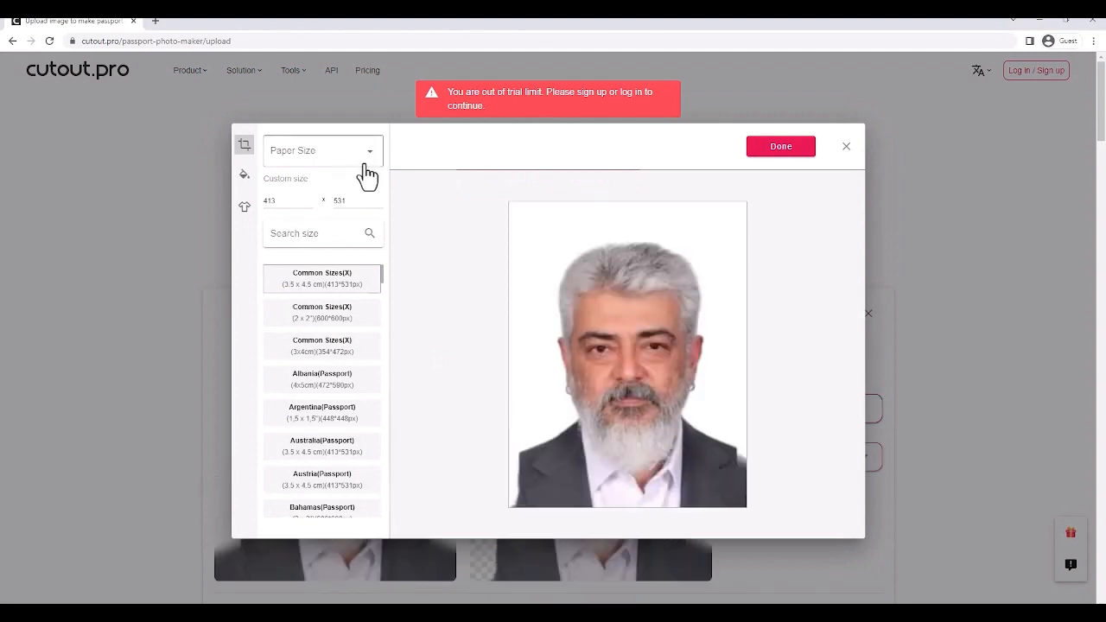
# - Try the A4 (29.7 x 21 cm) paper size for the passport photo
pyautogui.click(369, 171)
pyautogui.scroll(-1, 361, 223)
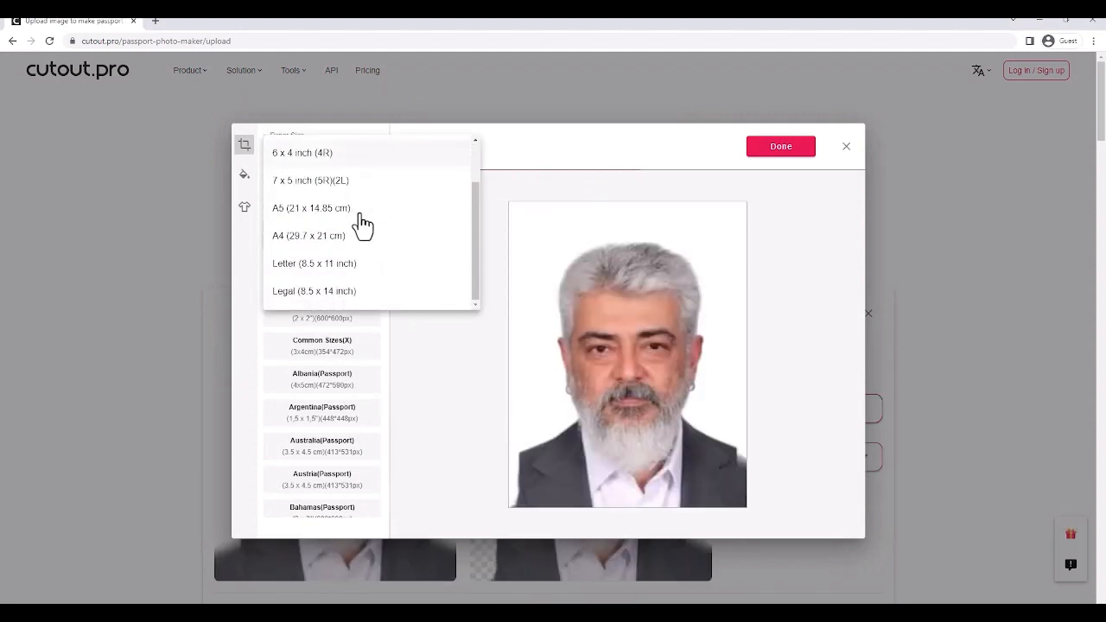
pyautogui.click(319, 245)
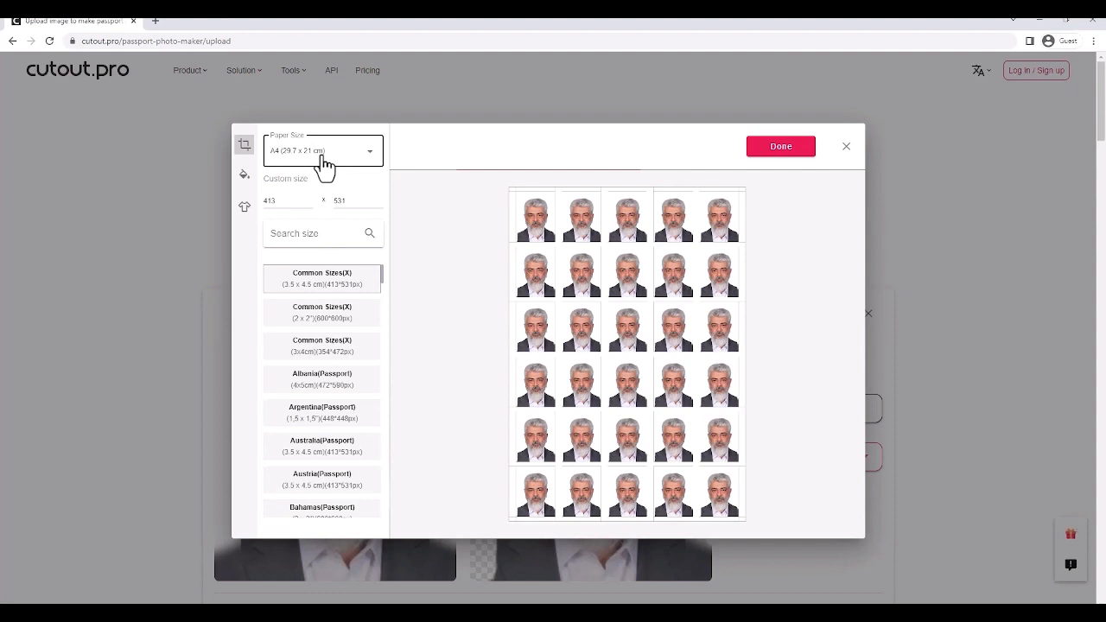
# - Set the paper size to Individual/single photo (for online applications)
pyautogui.click(374, 154)
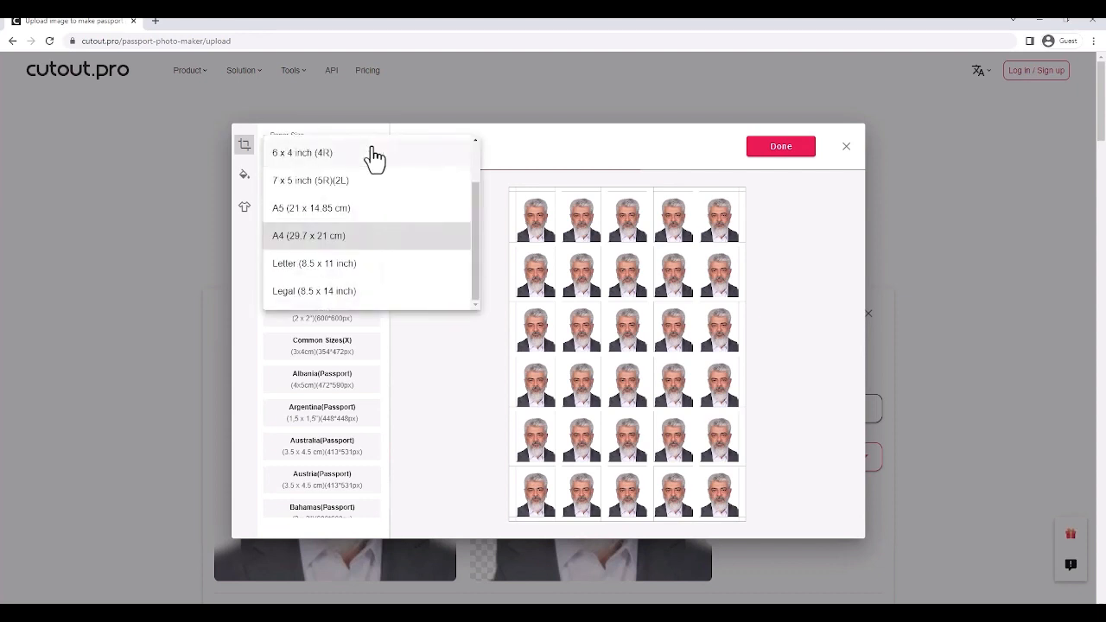
pyautogui.scroll(1, 362, 225)
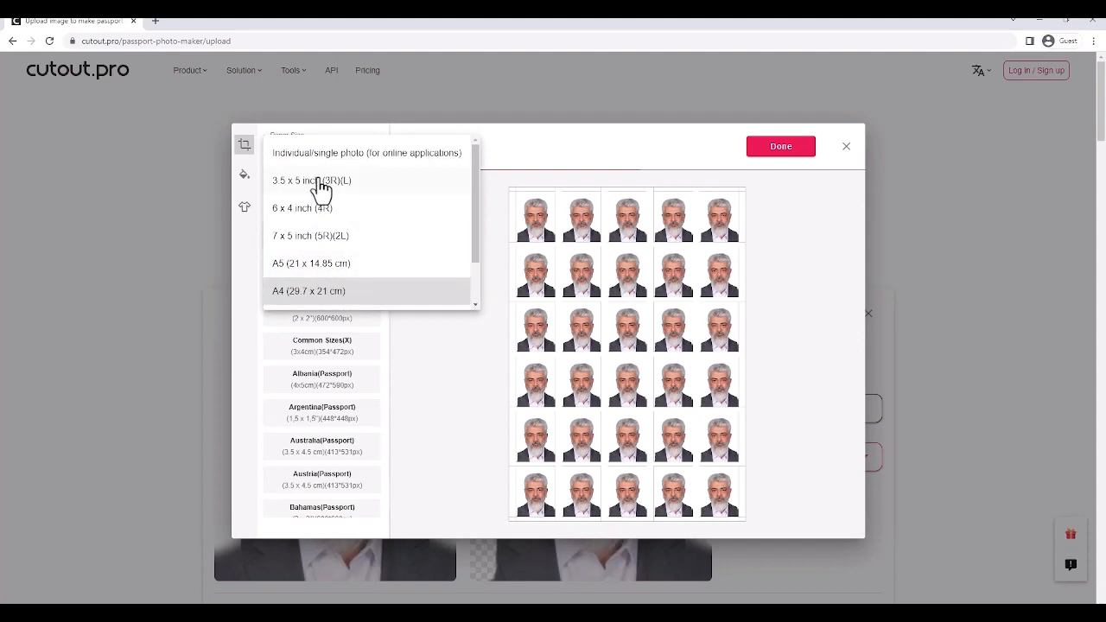
pyautogui.click(326, 154)
# - Try to apply the men's black shirt outfit and log in with the listed Google account
pyautogui.click(247, 210)
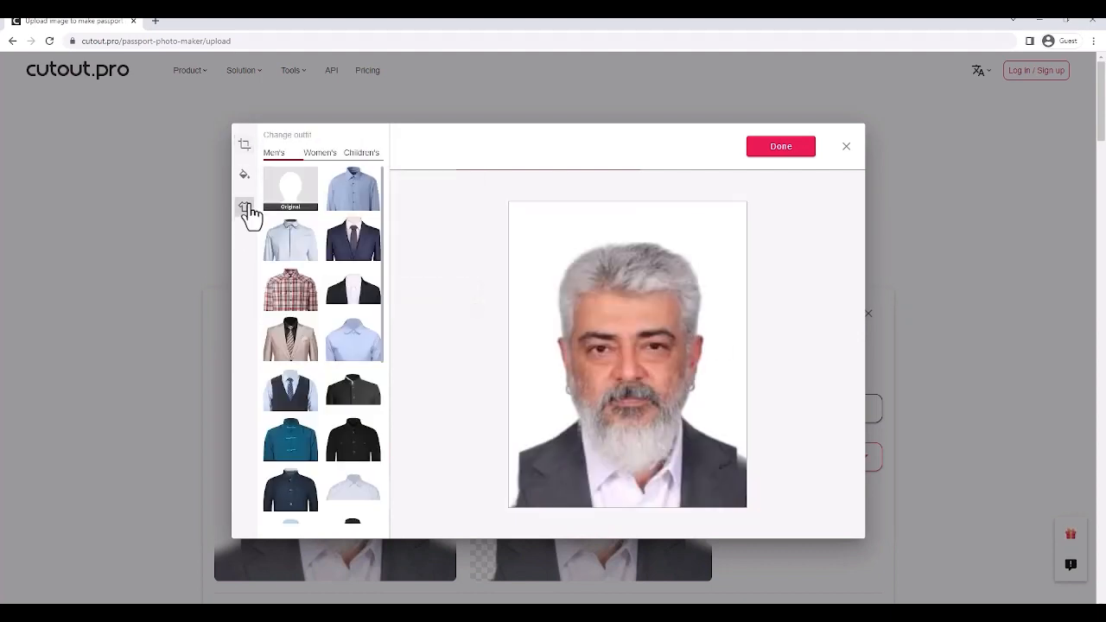
pyautogui.click(349, 443)
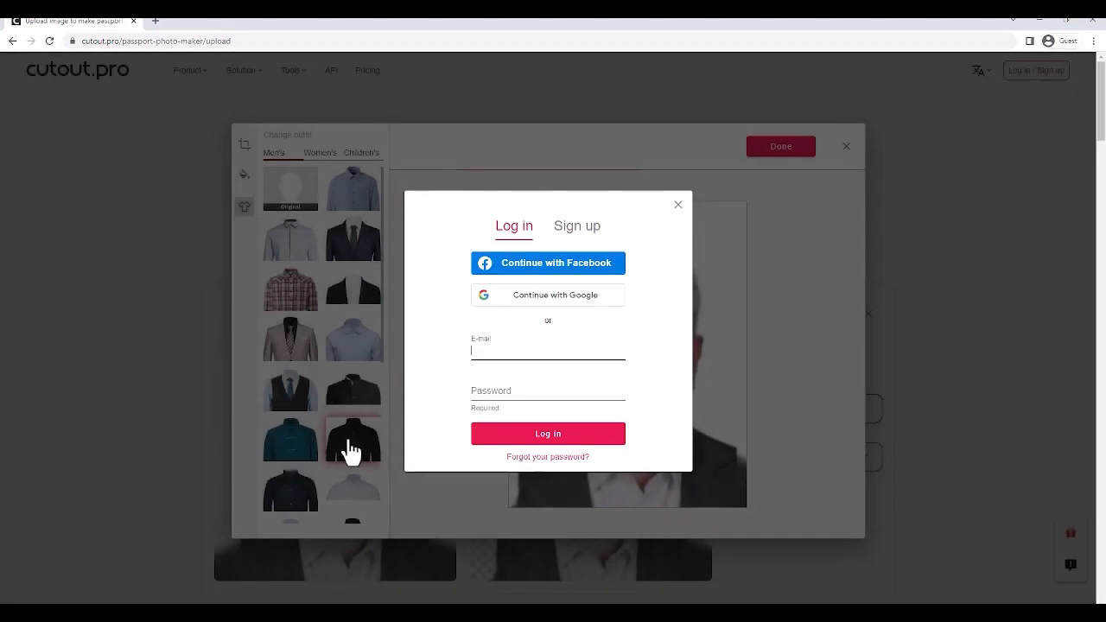
pyautogui.click(561, 296)
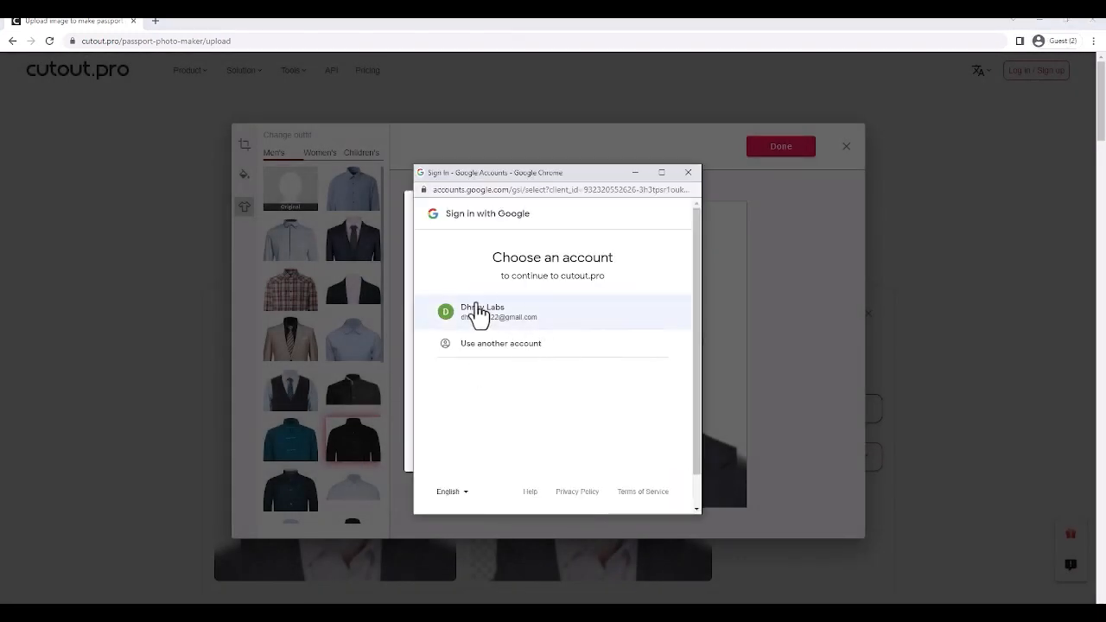
pyautogui.click(475, 316)
pyautogui.click(640, 391)
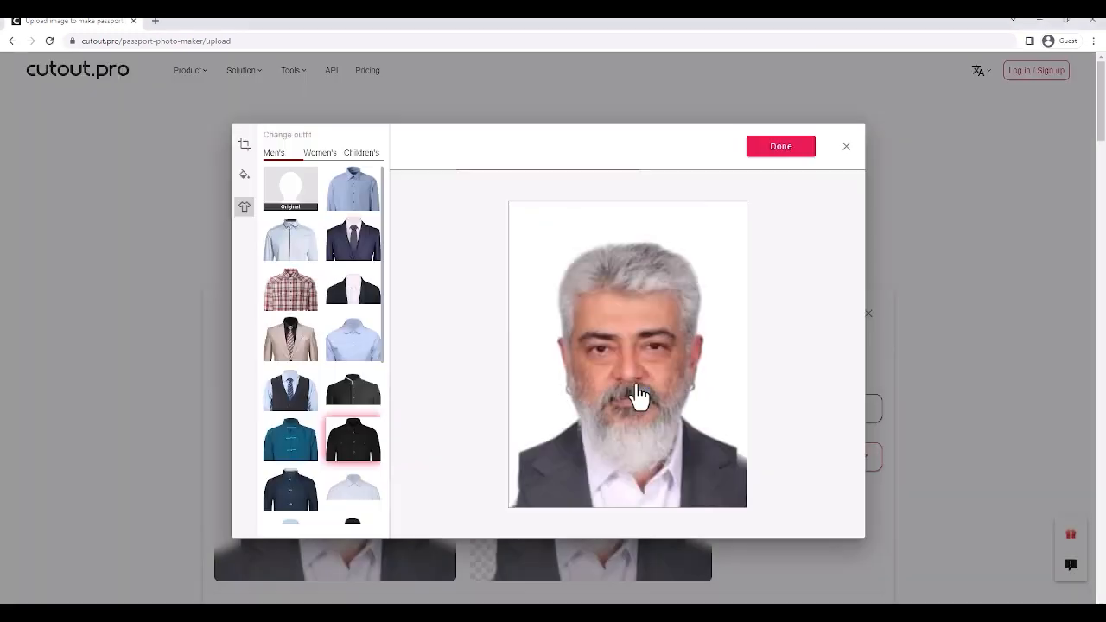
# - Try the men's black stand-collar jacket on the portrait, and set the outfit to the navy suit with a tie
pyautogui.click(361, 404)
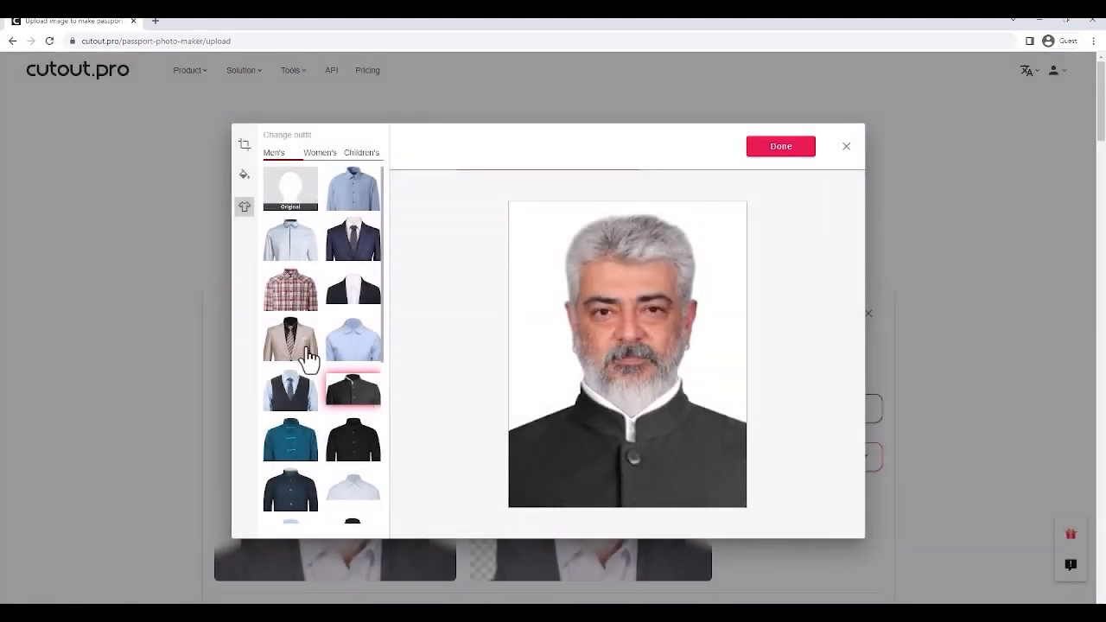
pyautogui.click(345, 245)
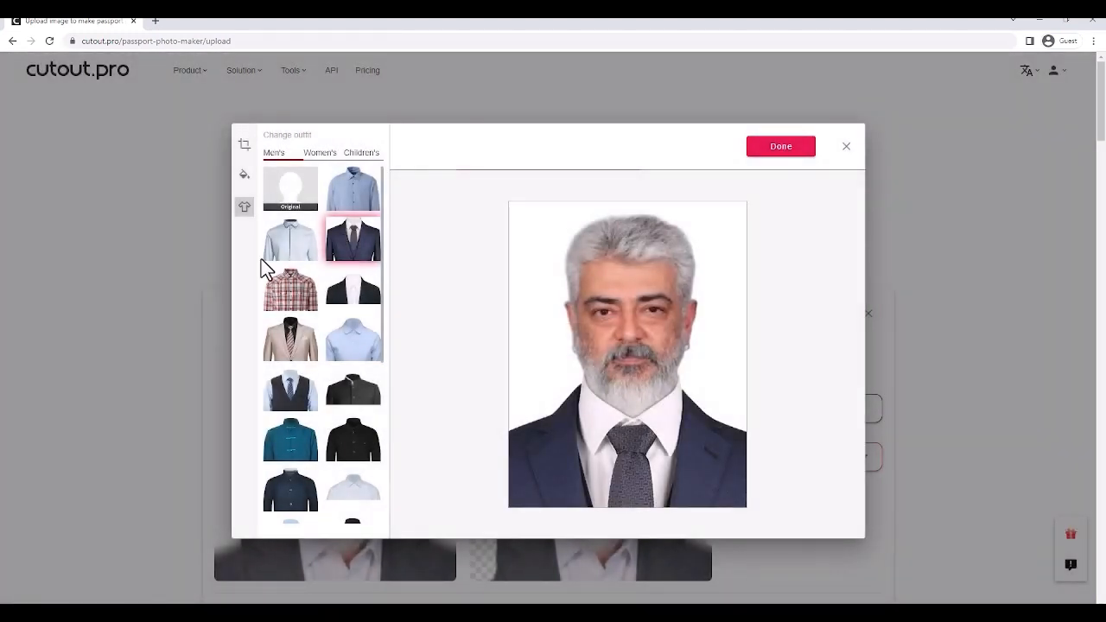
# - Set the passport photo's paper size to A4 (29.7 x 21 cm) and finish editing
pyautogui.click(245, 176)
pyautogui.click(245, 145)
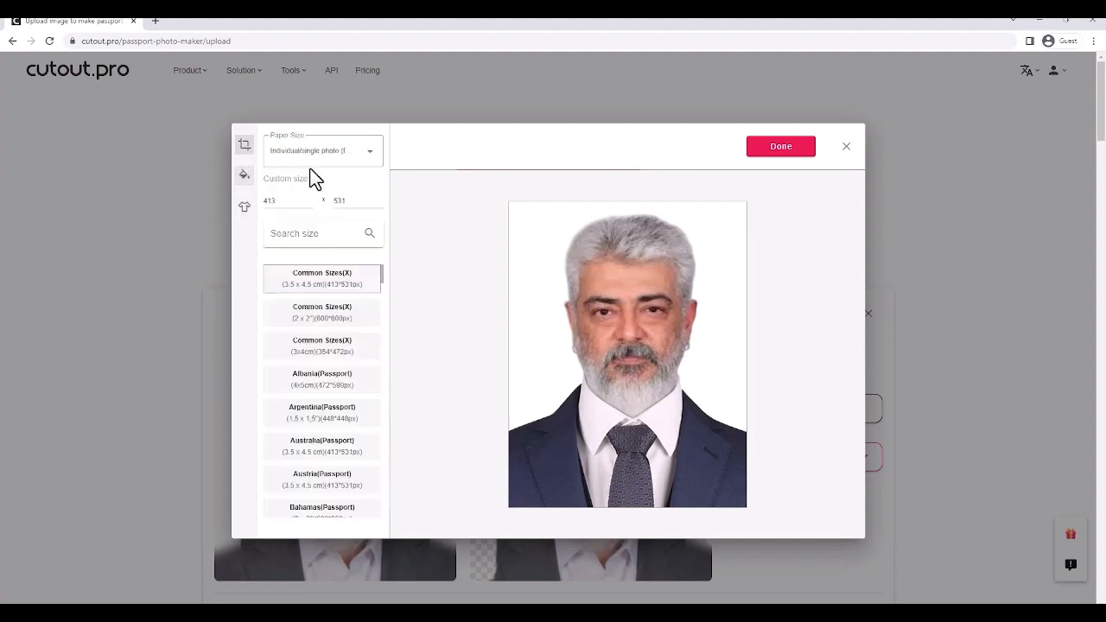
pyautogui.click(325, 170)
pyautogui.scroll(-1, 304, 275)
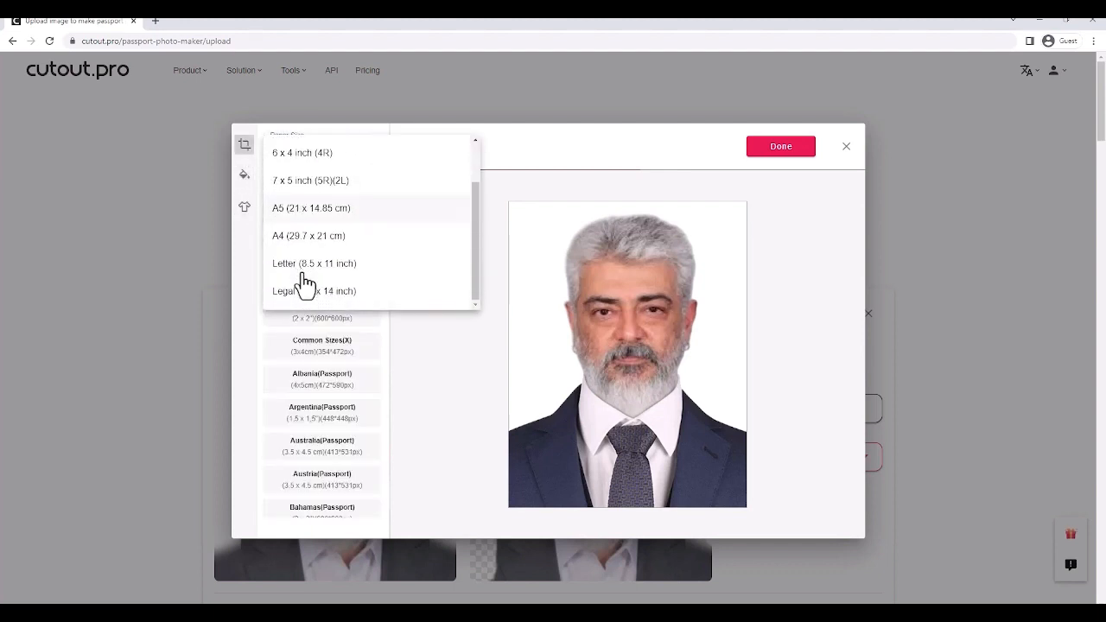
pyautogui.click(306, 236)
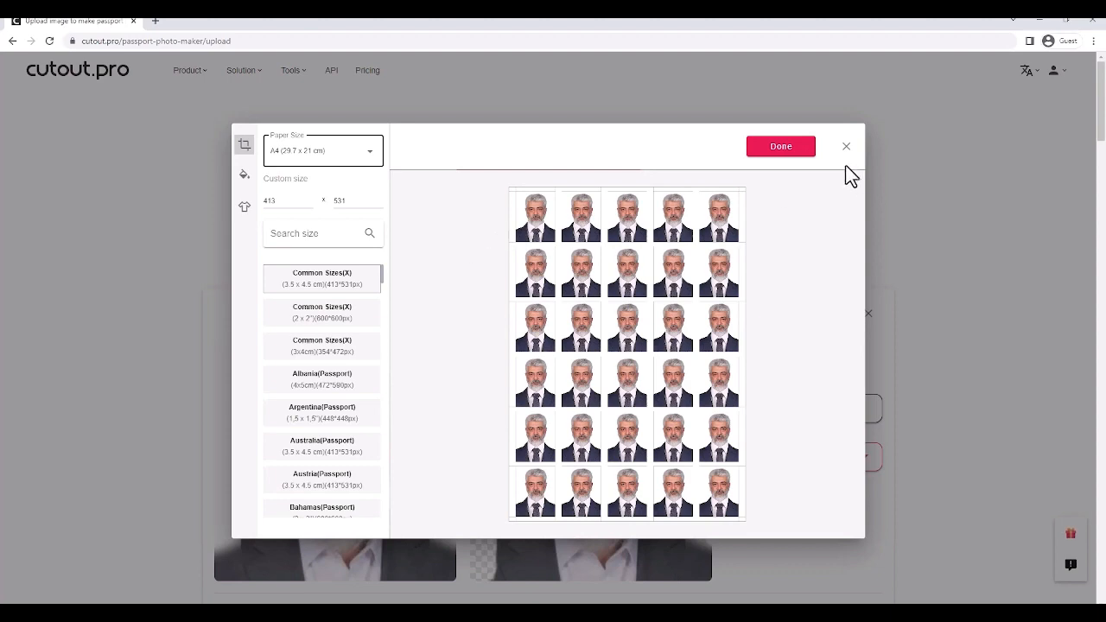
pyautogui.click(788, 157)
pyautogui.scroll(-4, 914, 401)
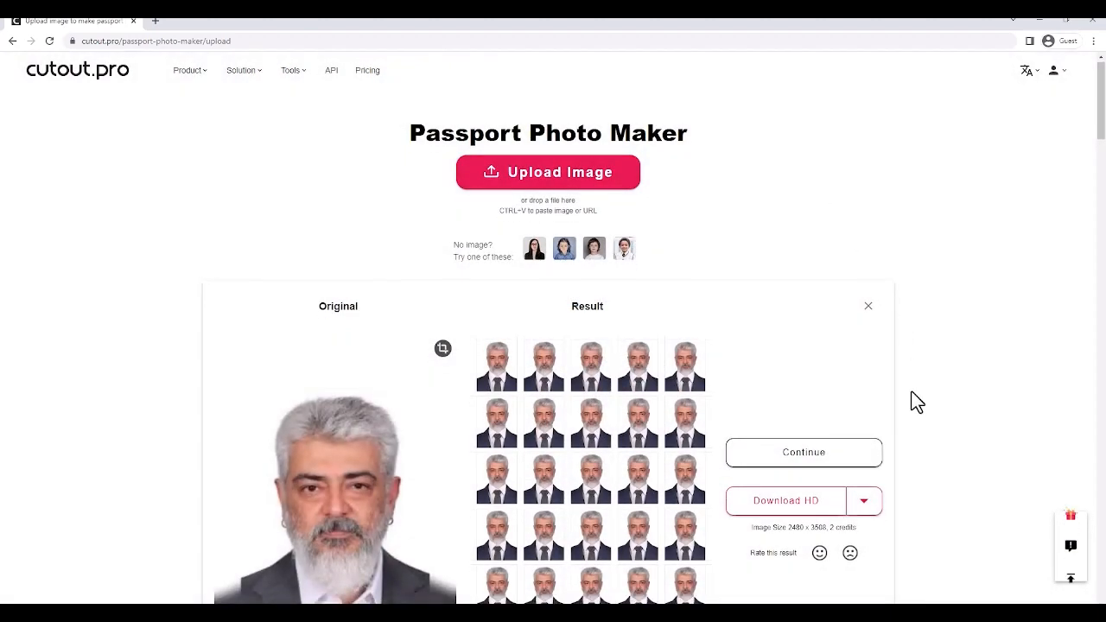
pyautogui.click(861, 279)
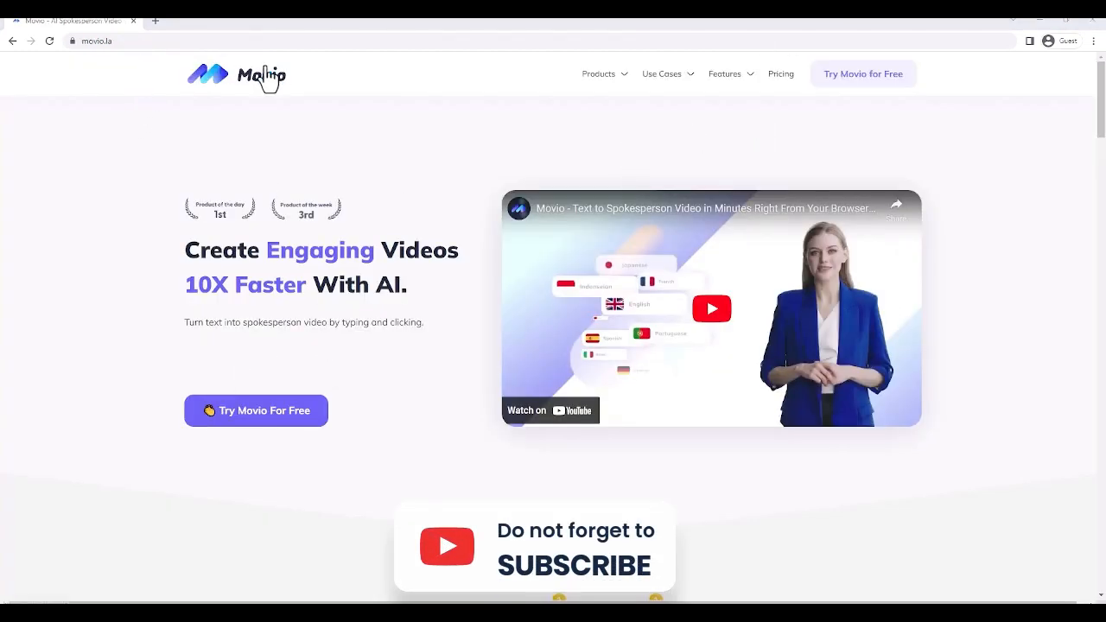
# - Open Movio's free trial from its home page and close the welcome tutorial
pyautogui.click(259, 414)
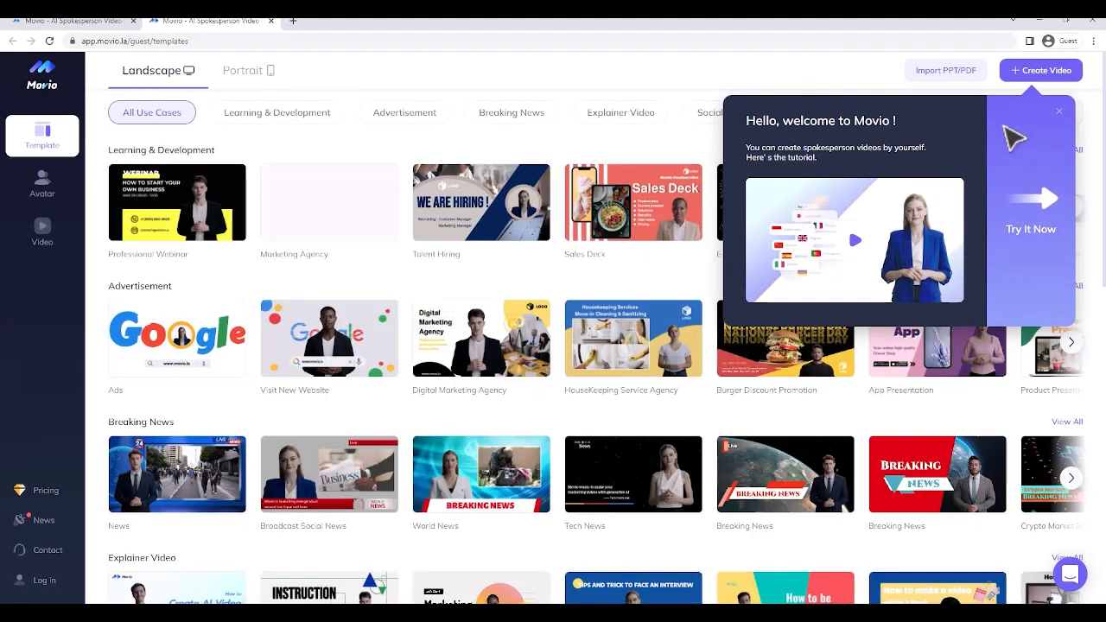
pyautogui.click(1058, 113)
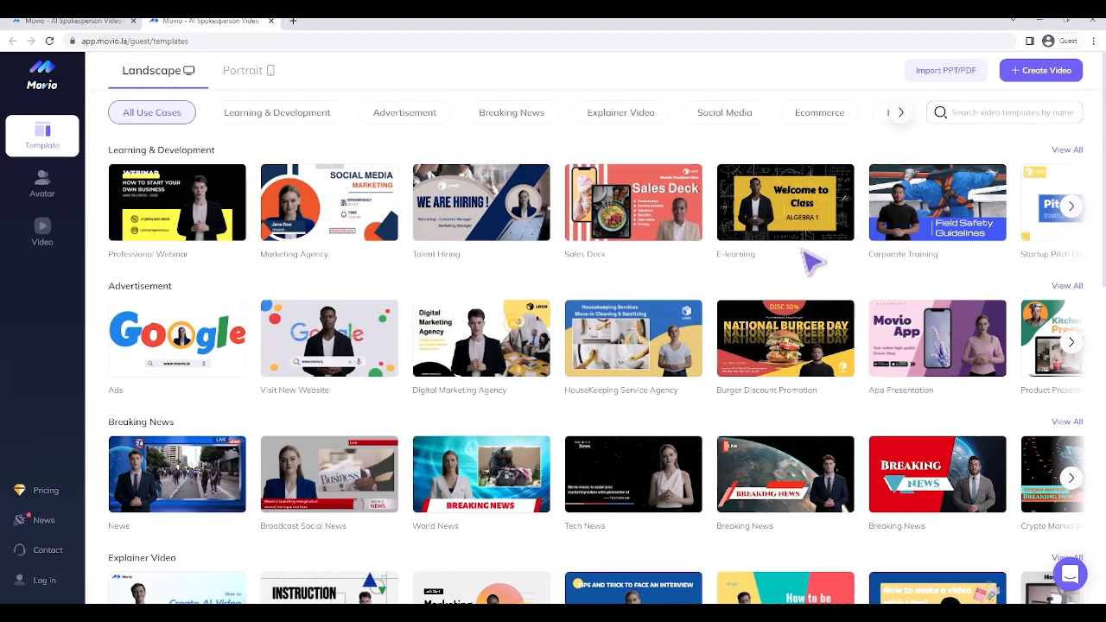
# - Create a video from the E-learning template under Learning & Development, and briefly play the clip in the timeline
pyautogui.click(788, 199)
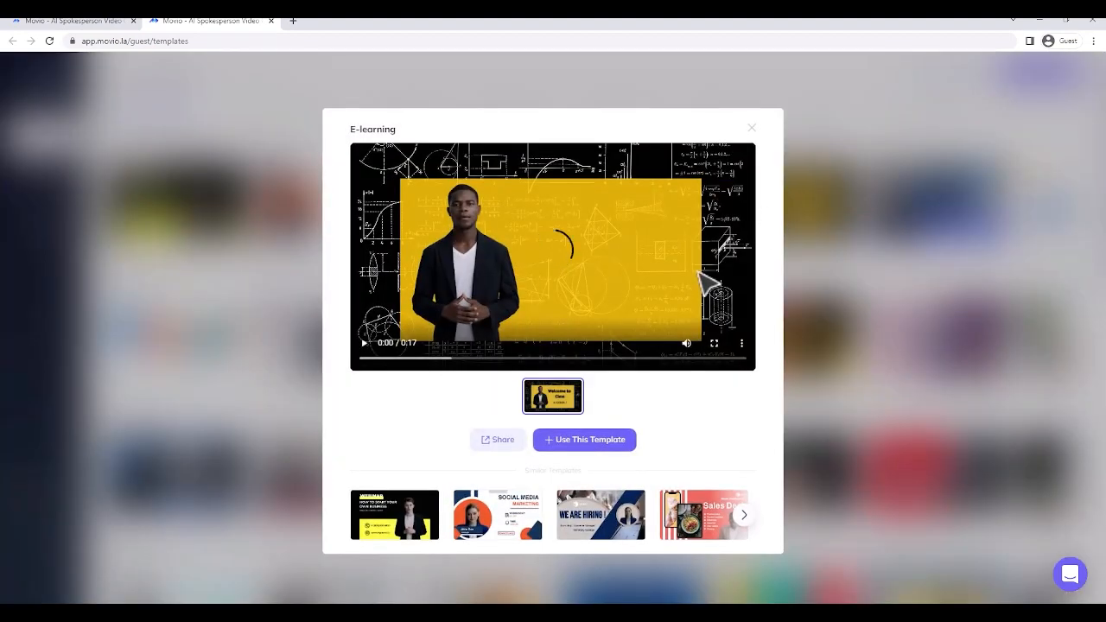
pyautogui.click(600, 442)
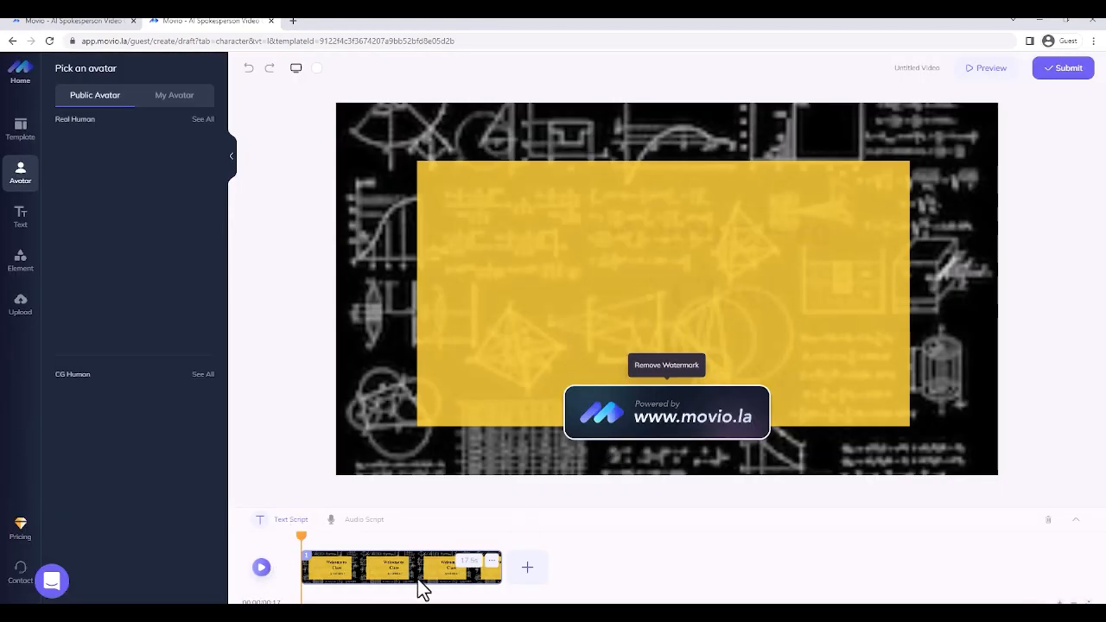
pyautogui.click(268, 572)
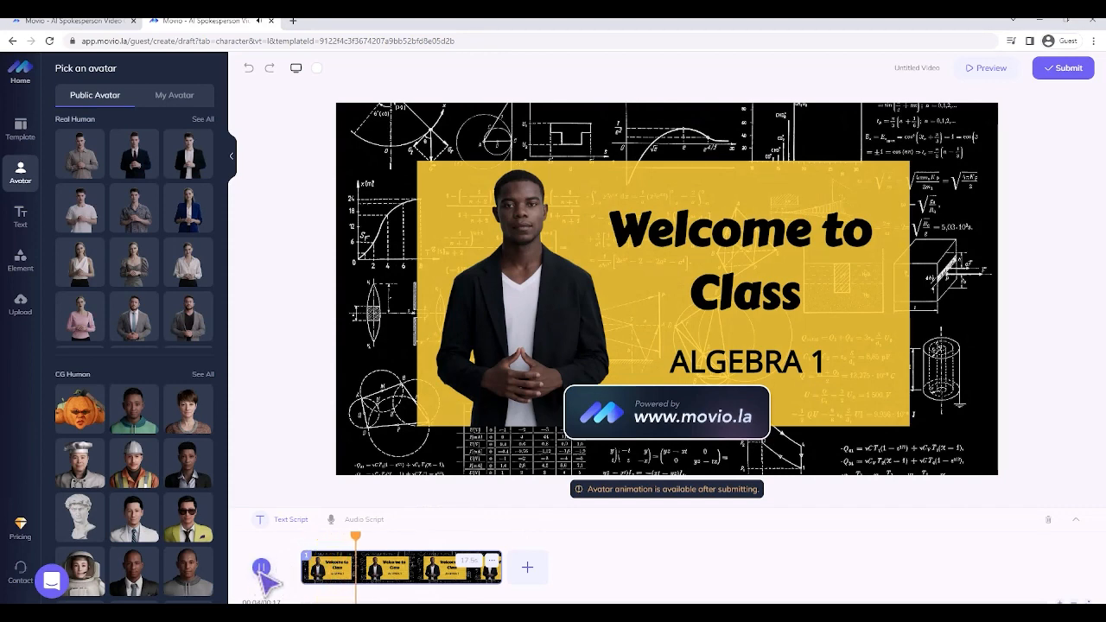
pyautogui.click(261, 568)
# - Replace the text script with "In today importan class i will teach you tamil for all, Tamil is one of the famous and classical language."
pyautogui.click(296, 530)
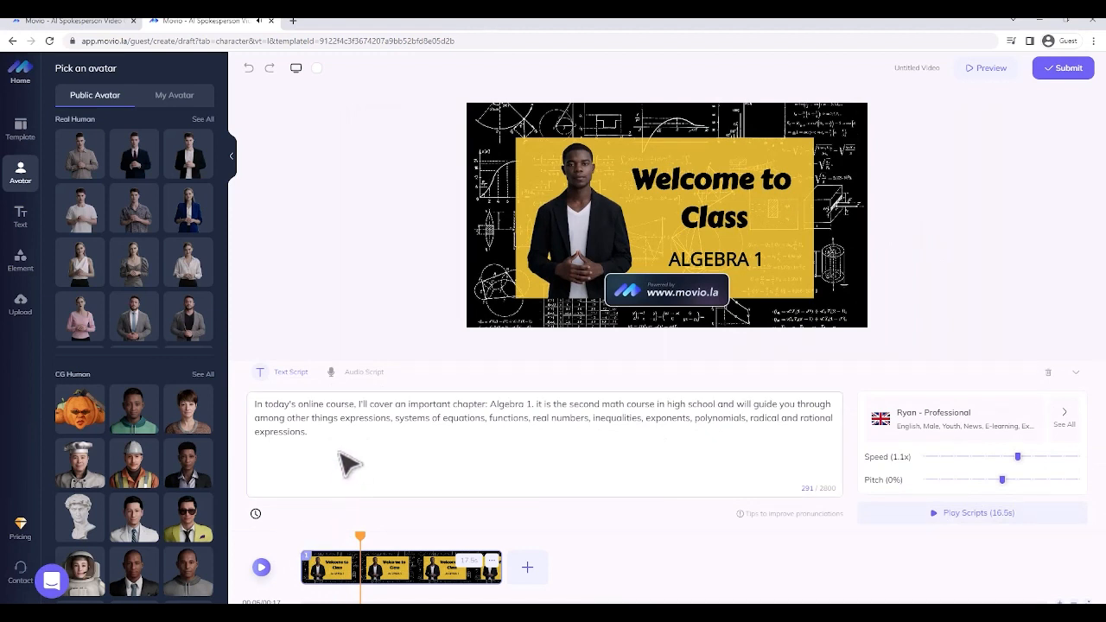
pyautogui.click(452, 452)
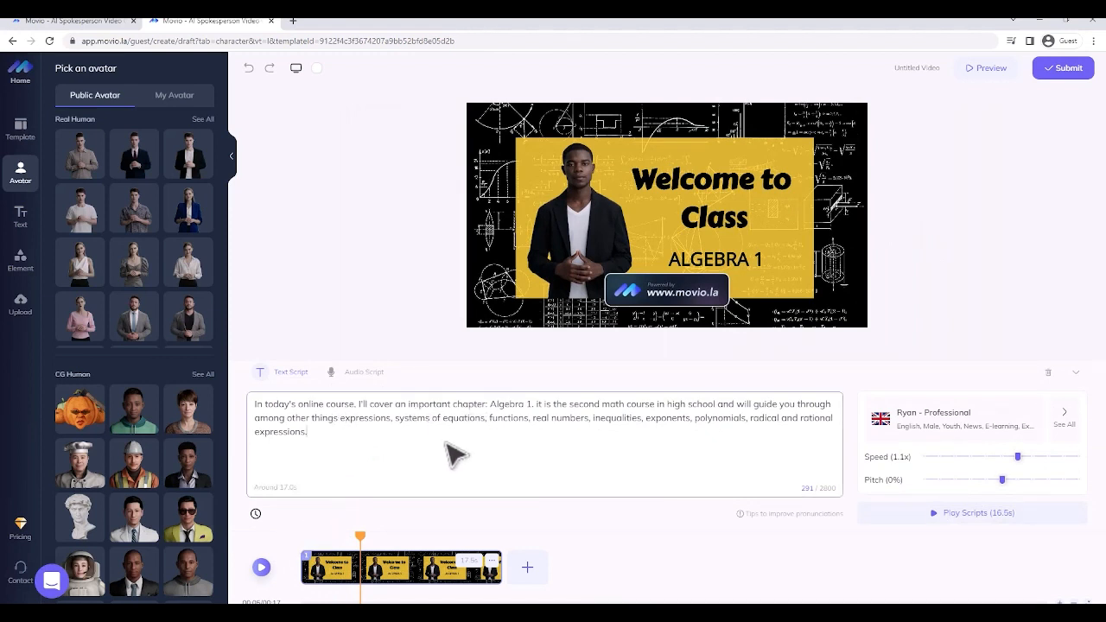
pyautogui.hotkey('ctrl', 'a')
pyautogui.press('BackSpace')
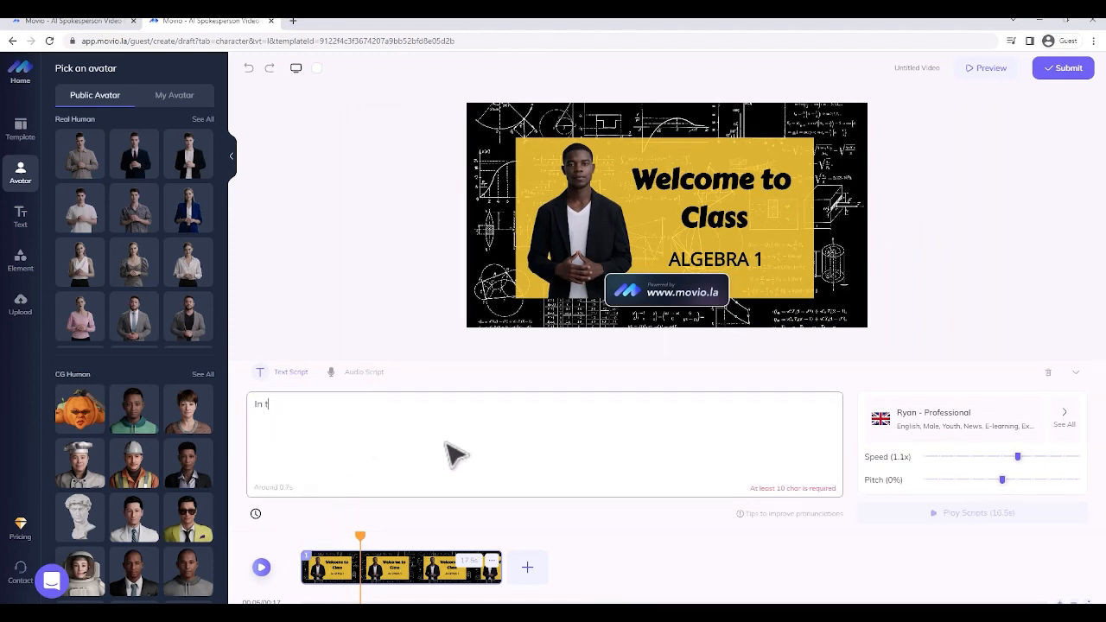
pyautogui.write('In today importan')
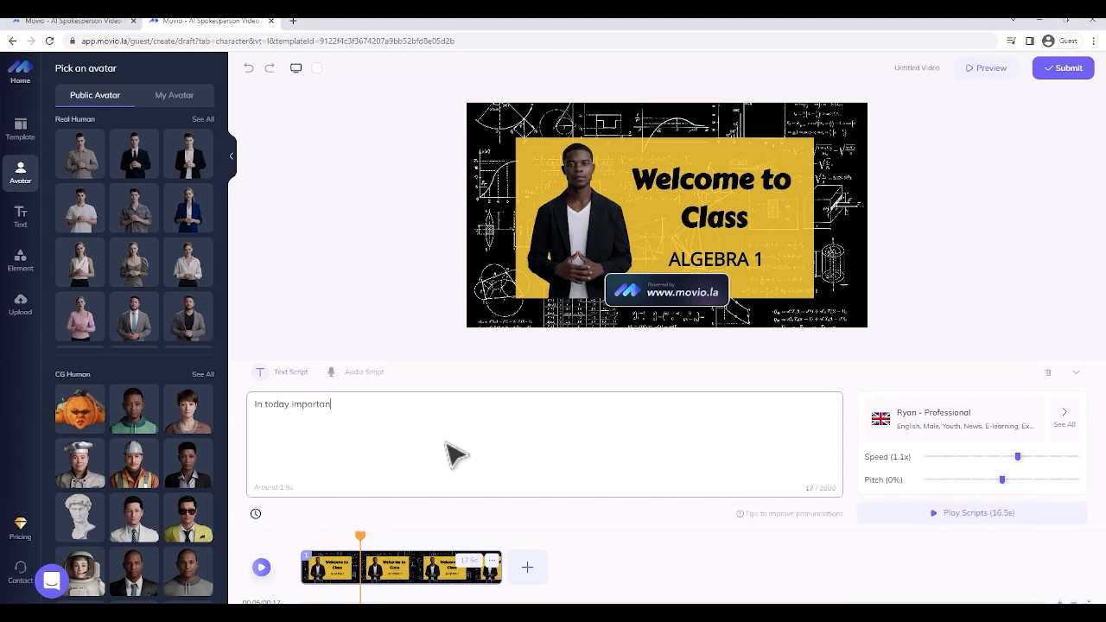
pyautogui.write('will teach you tamil for all, Tamil ')
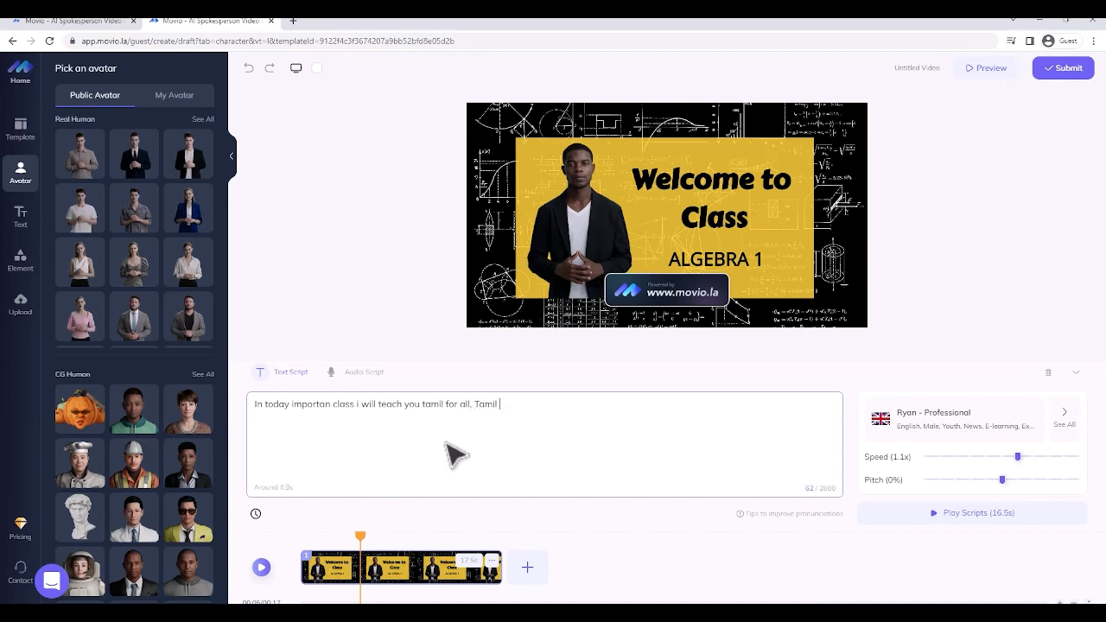
pyautogui.write('is one of the foamous and classical langu')
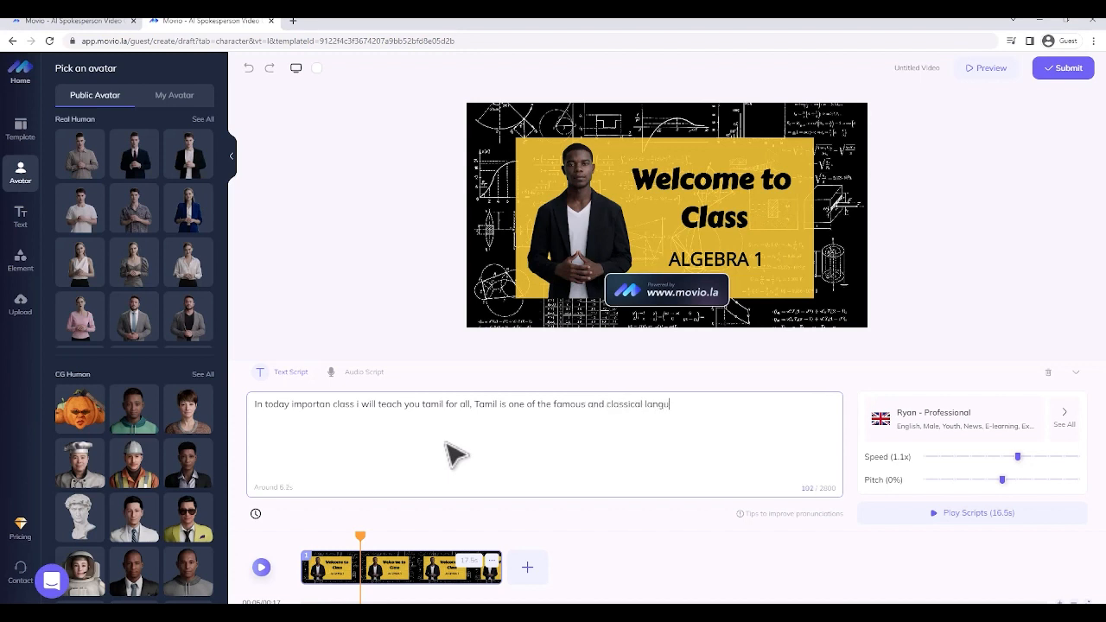
pyautogui.write('age.')
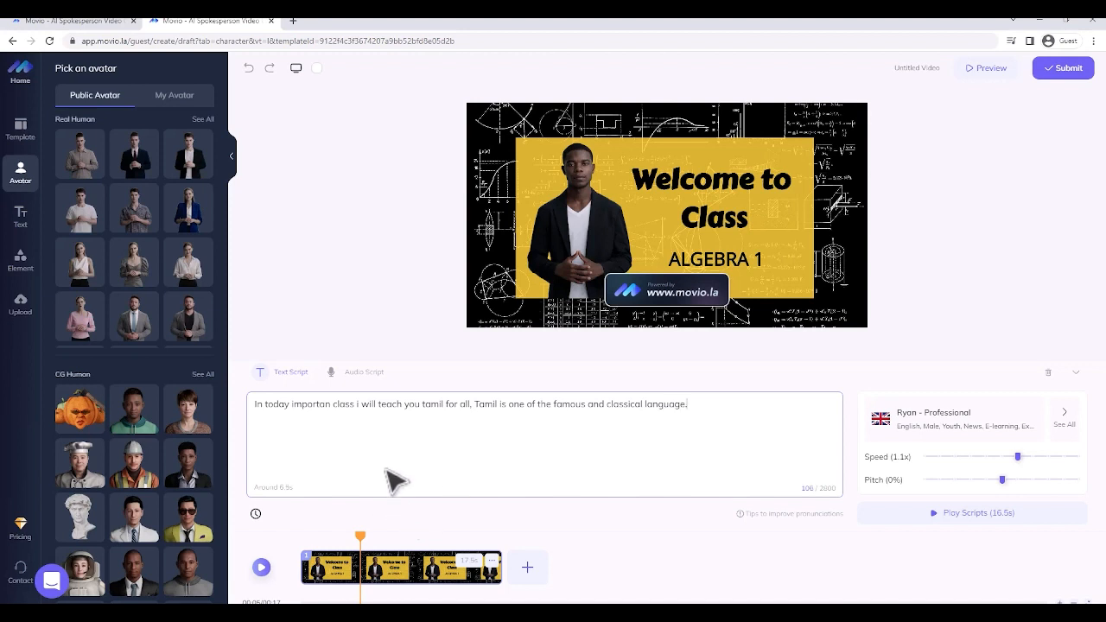
# - Return the playhead to the start of the timeline and play the clip with its new script
pyautogui.moveTo(358, 537); pyautogui.dragTo(301, 536)
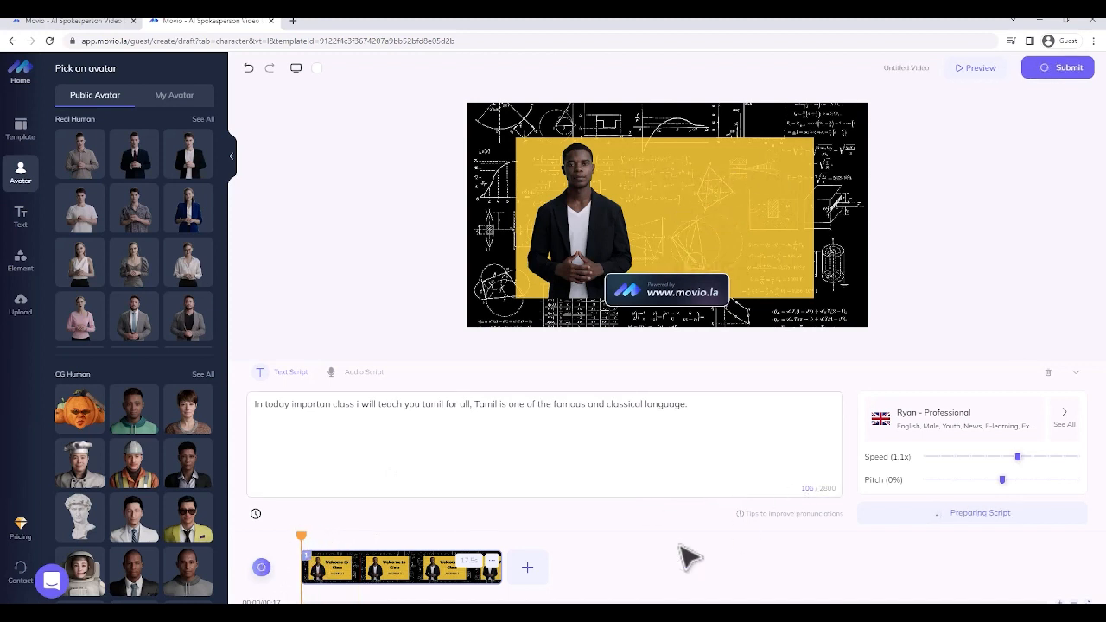
pyautogui.click(261, 568)
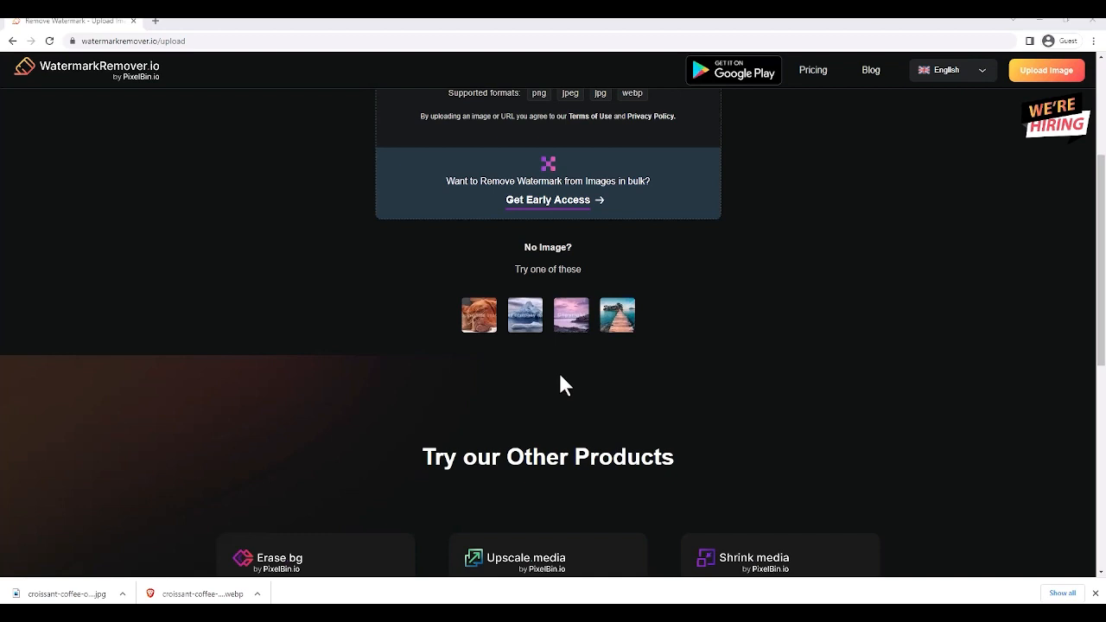
# - Upload croissant-coffee-on-kitchen-countertop-600w-2177164143.webp to WatermarkRemover.io for watermark removal and dismiss the bulk sign-up offer
pyautogui.scroll(2, 222, 257)
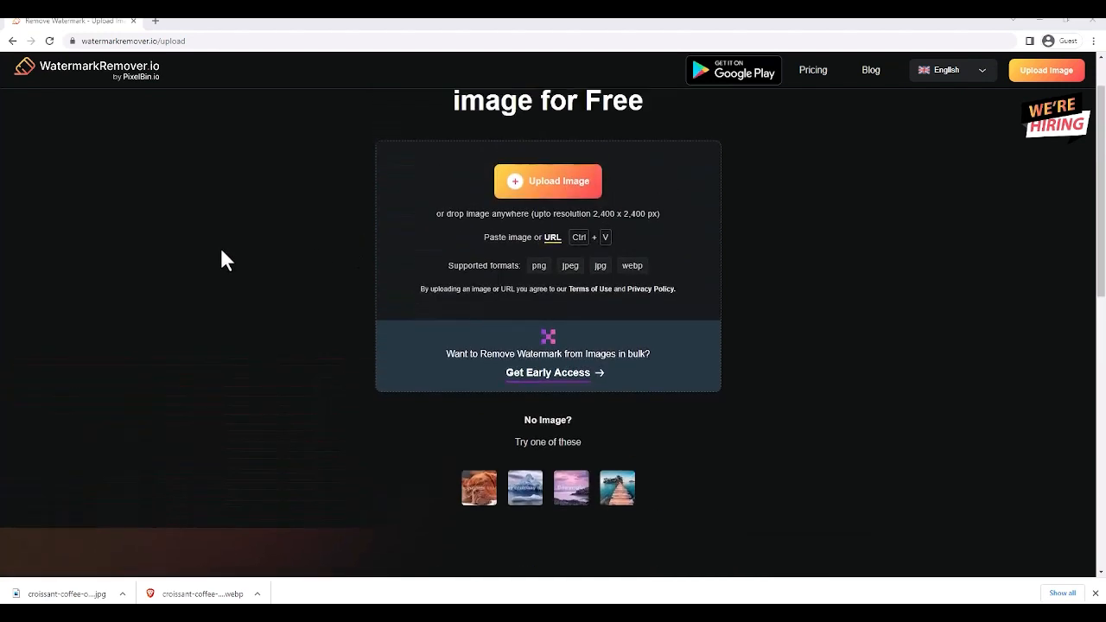
pyautogui.click(533, 185)
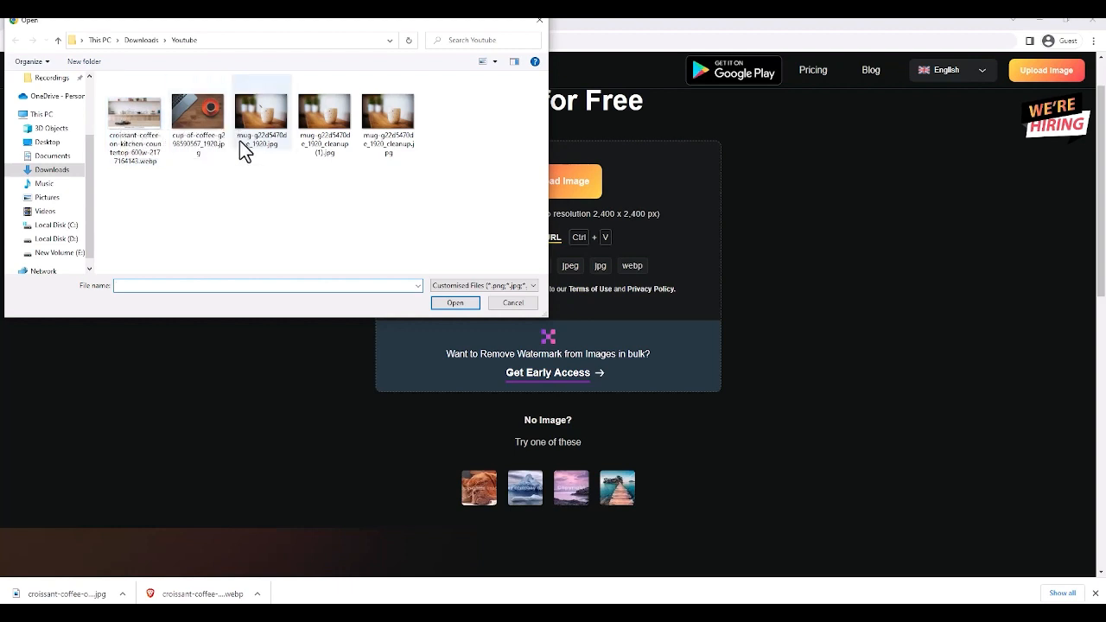
pyautogui.click(133, 113)
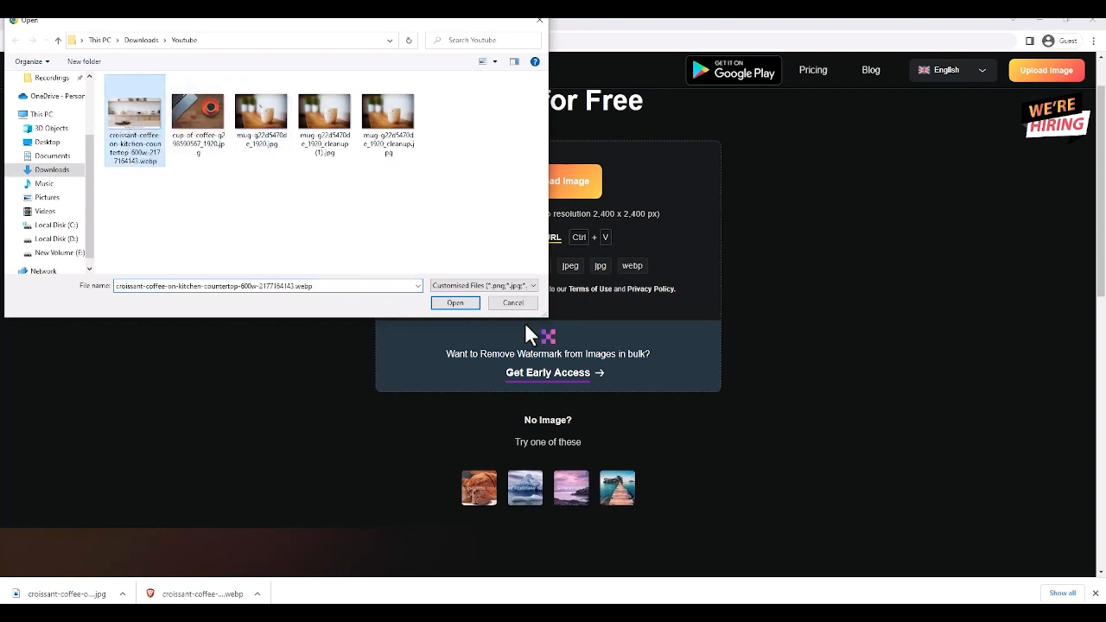
pyautogui.click(456, 302)
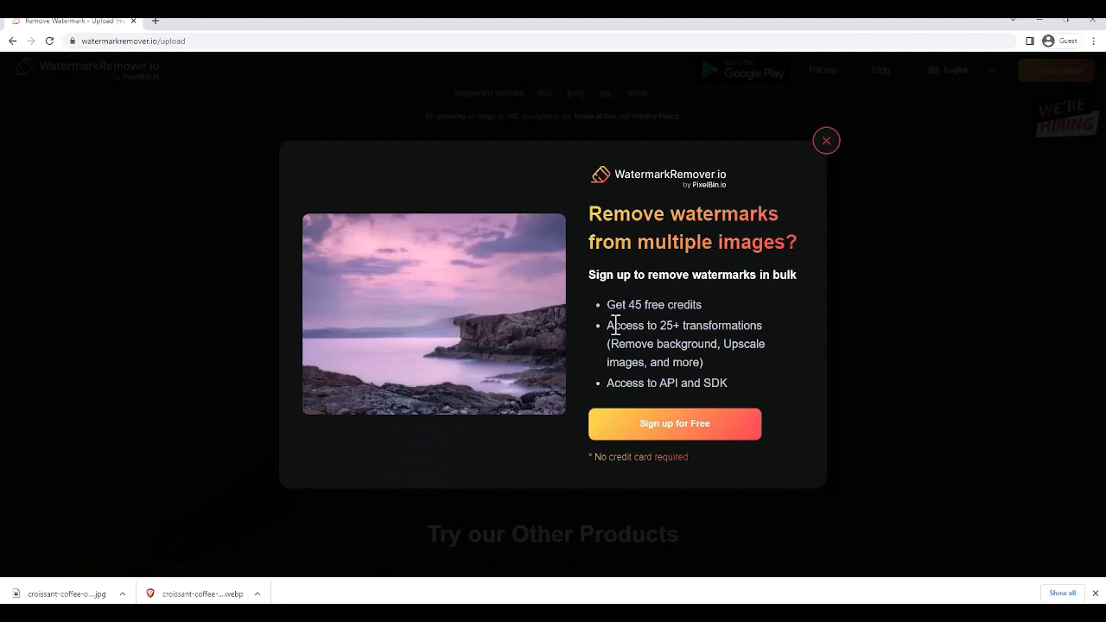
pyautogui.click(826, 140)
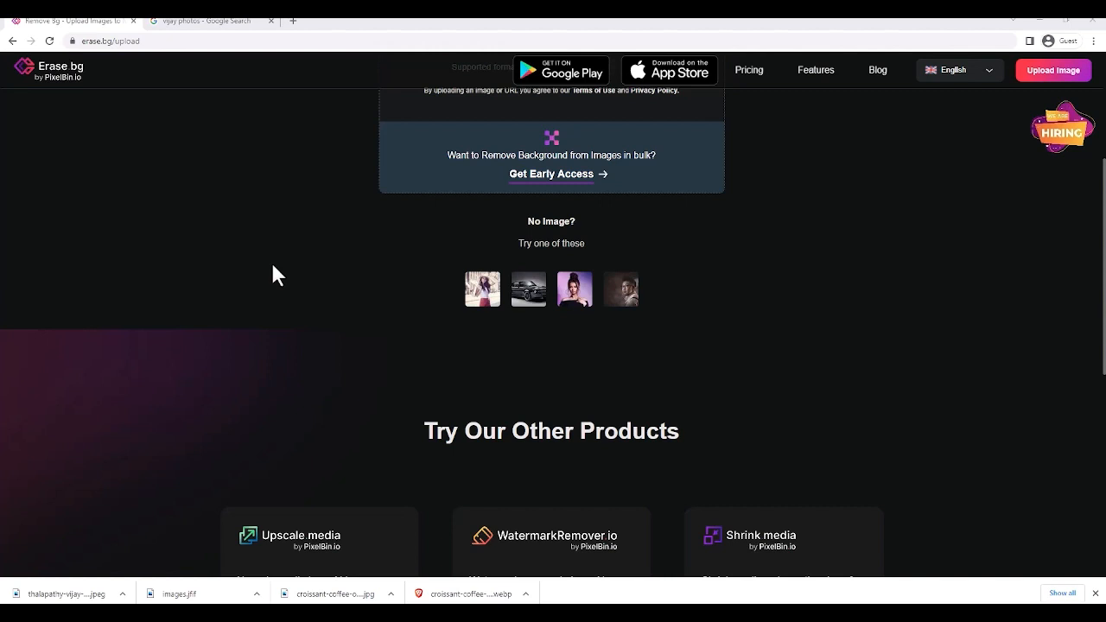
# - Upload an image from the computer to Erase.bg for background removal
pyautogui.scroll(3, 272, 266)
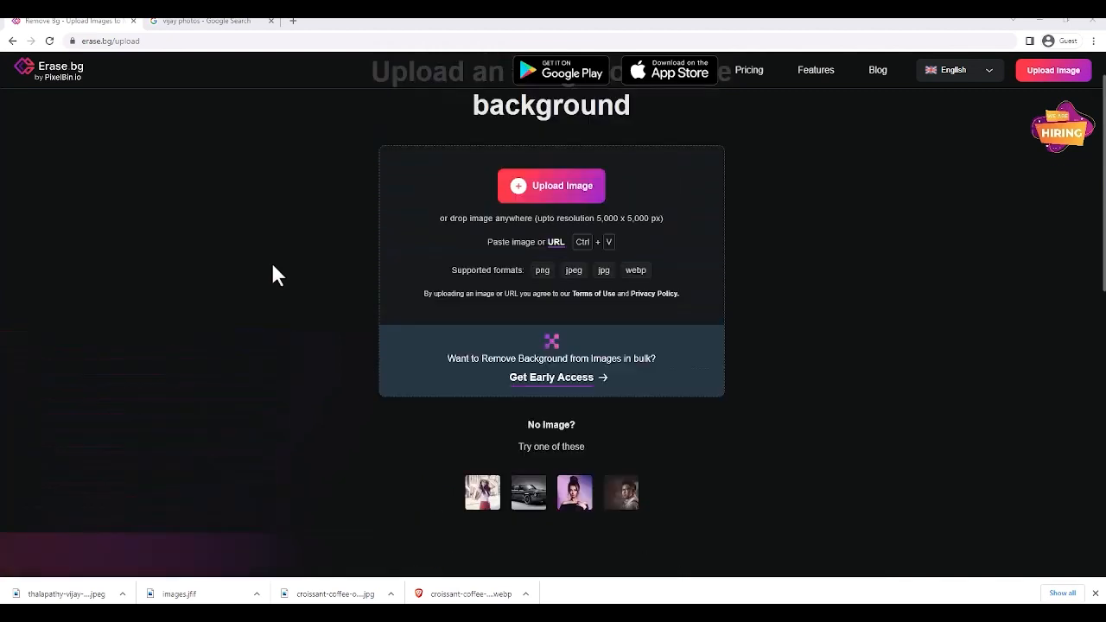
pyautogui.click(540, 257)
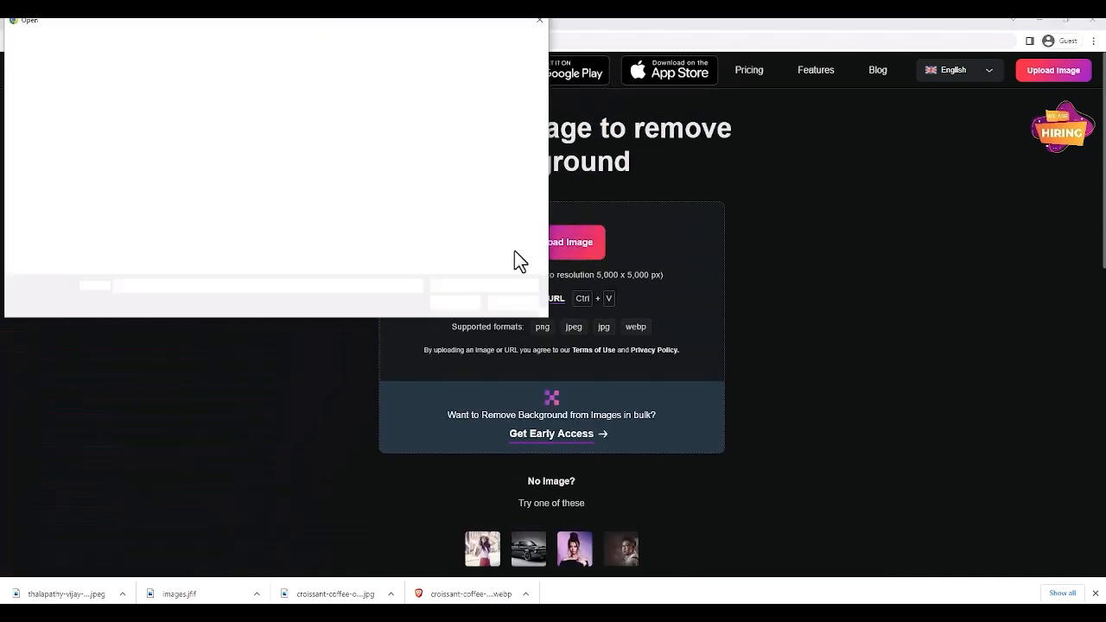
pyautogui.doubleClick(458, 105)
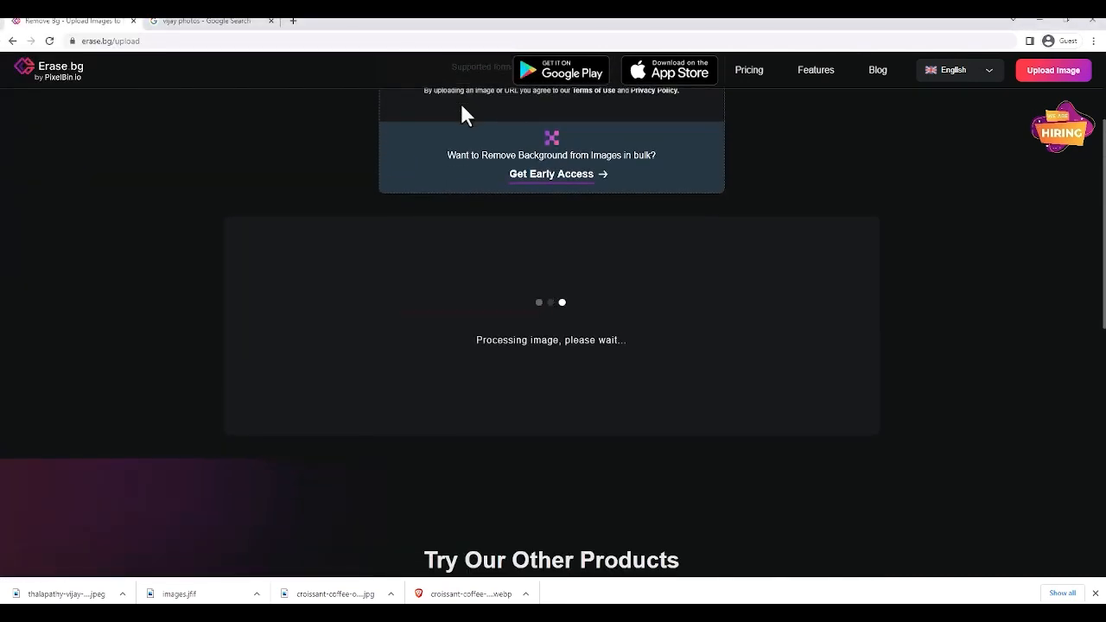